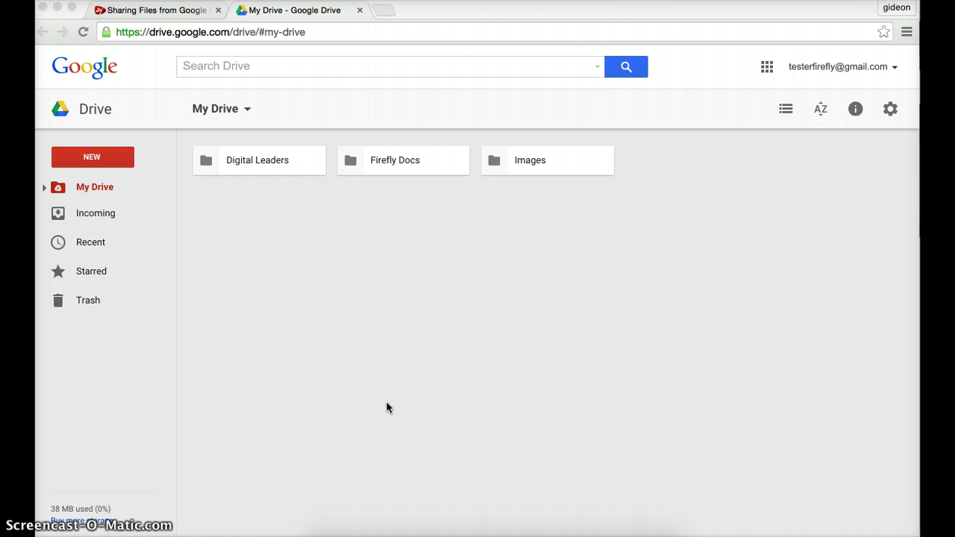
- Open the Firefly Docs folder from My Drive in Google Drive
click(406, 361)
click(408, 359)
- Open the 'What is Mahara?' presentation and look through its menus for sharing options
double_click(376, 165)
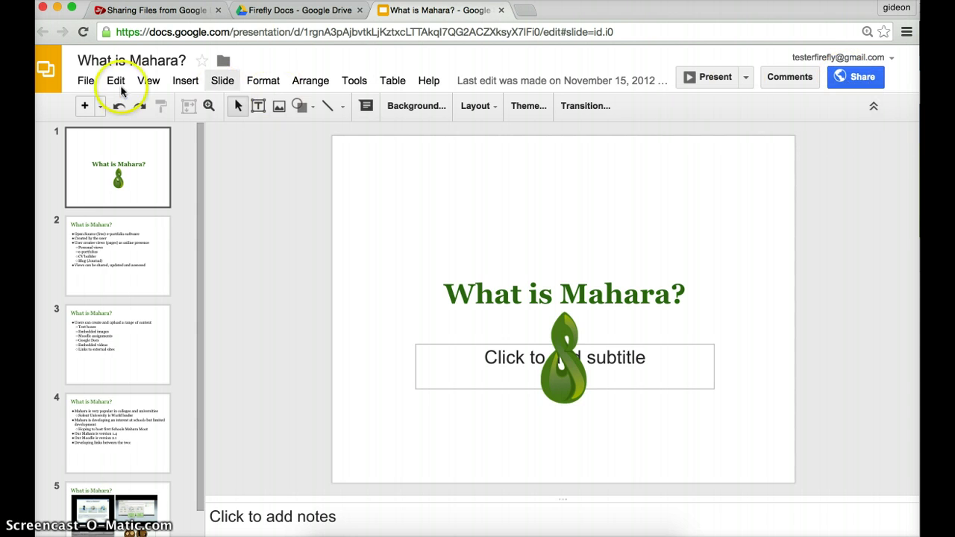
click(86, 81)
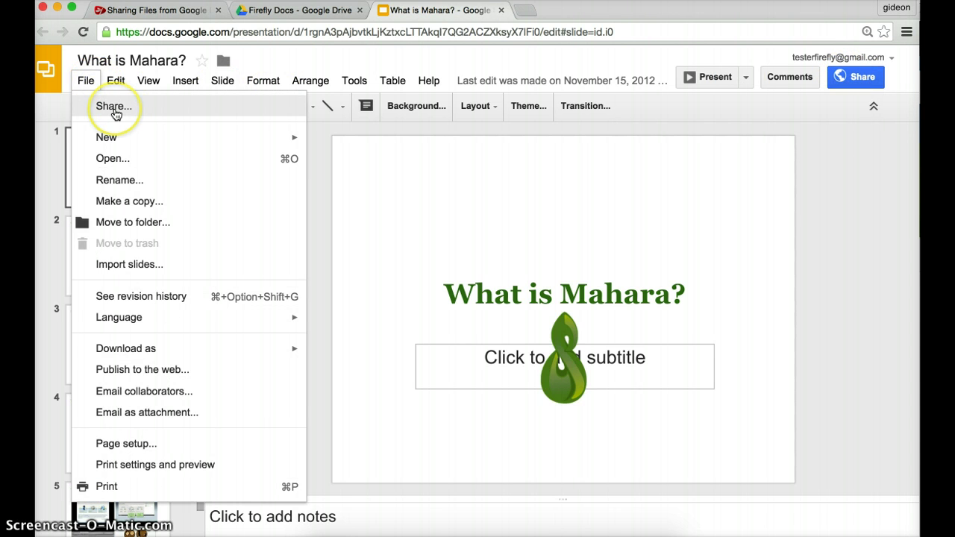
- Set the presentation to 'Anyone with the link can view' and copy its share link
click(859, 77)
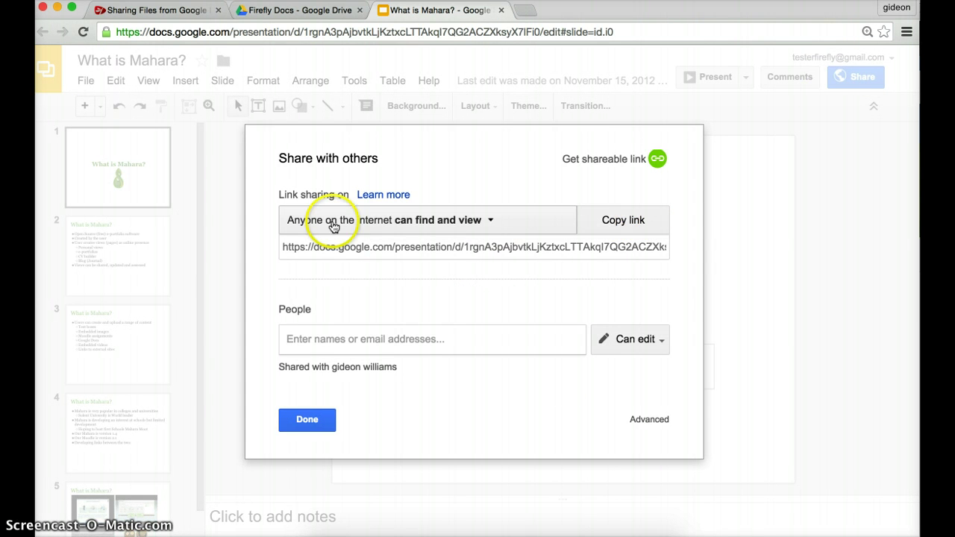
click(492, 220)
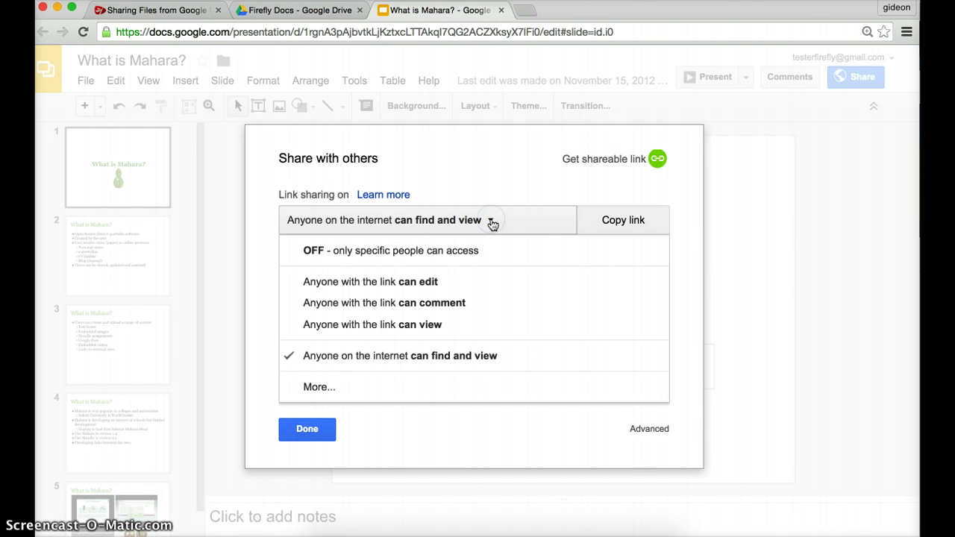
click(439, 326)
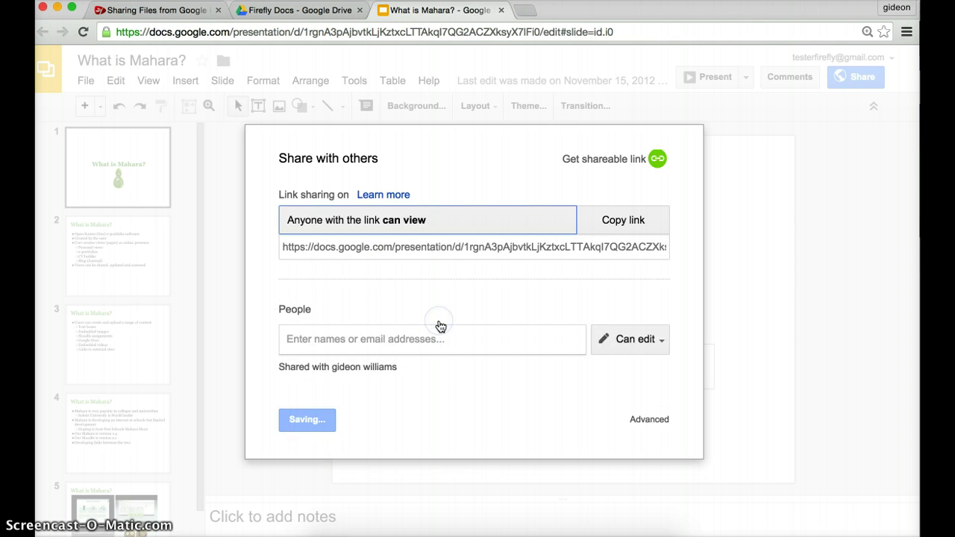
click(630, 222)
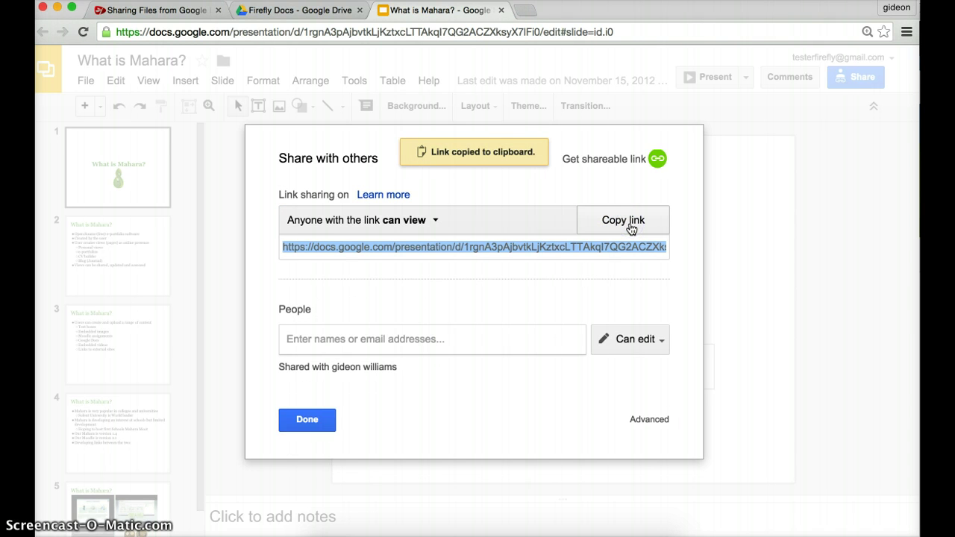
click(517, 161)
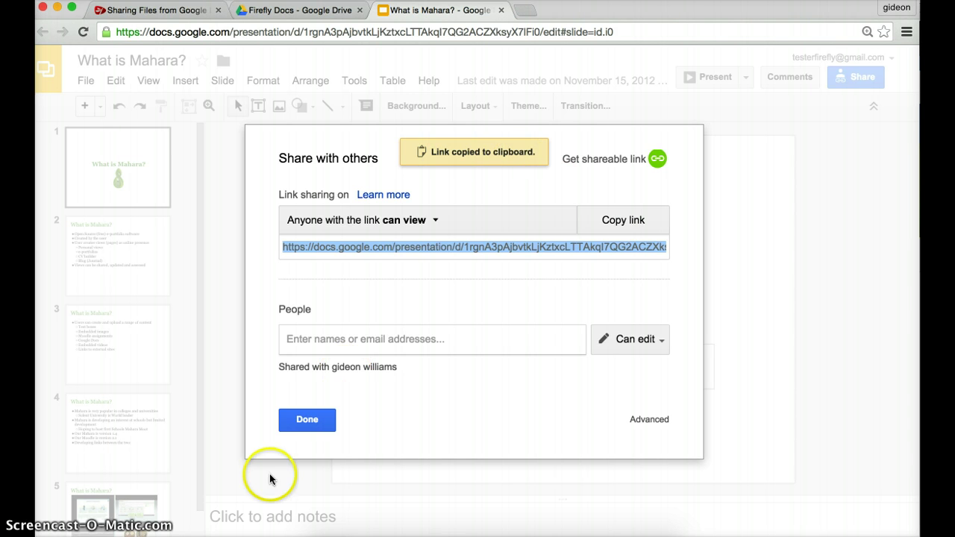
click(308, 420)
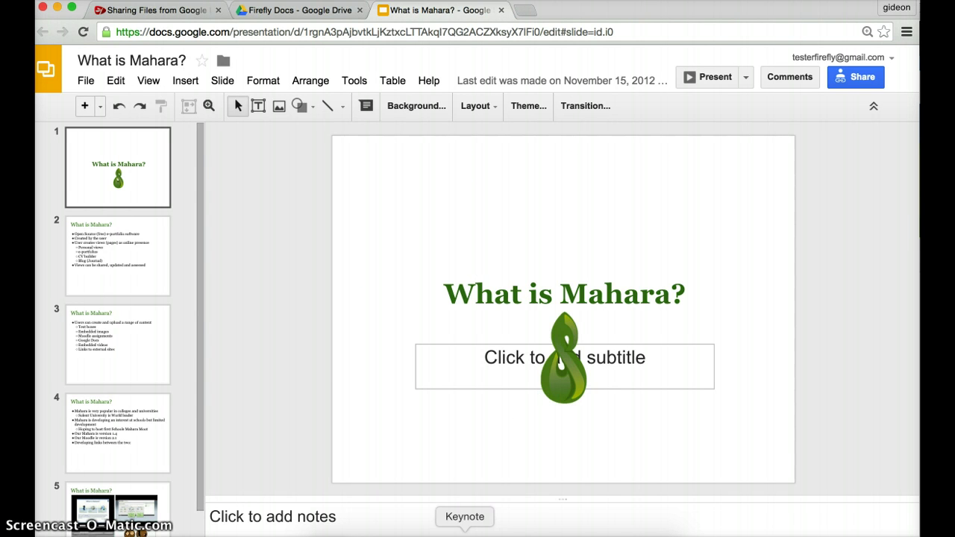
- In Firefly's edit mode, add a line 'ePortfolio presentation' below the Google Slides heading
click(447, 524)
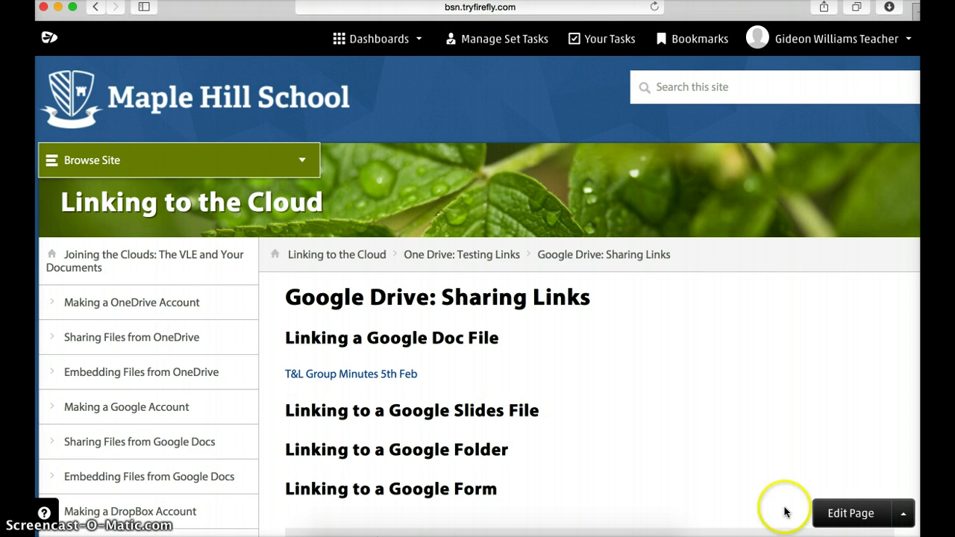
click(832, 513)
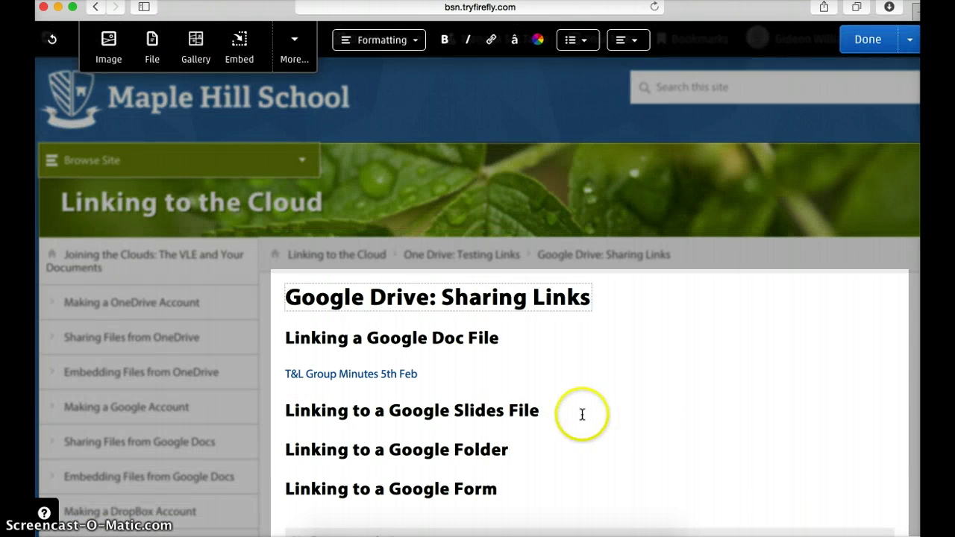
click(582, 413)
key(Return)
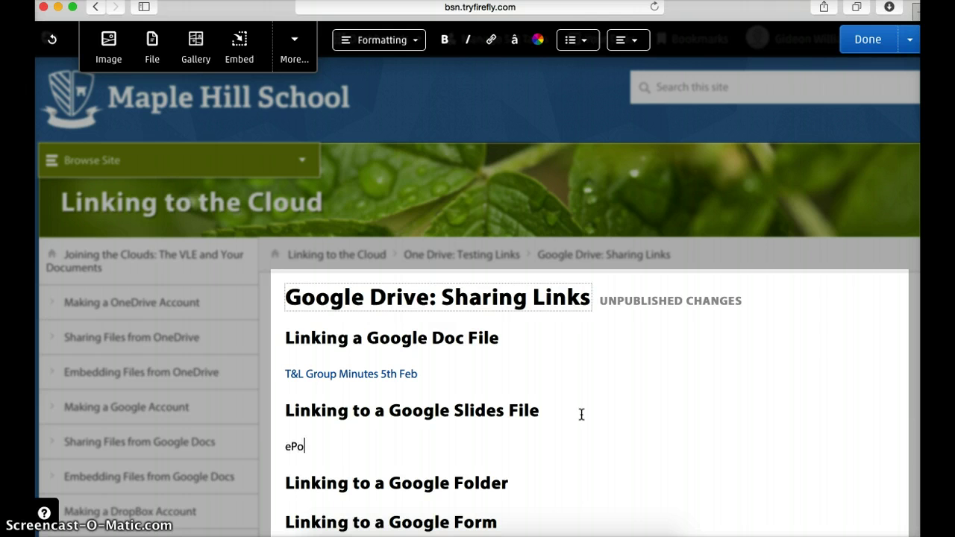
text(ePortfolio presentation)
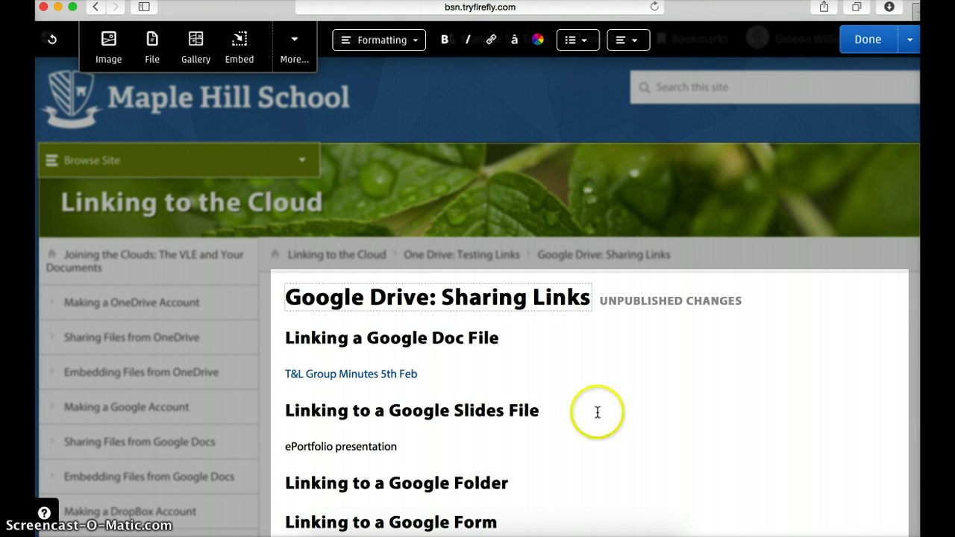
- Link 'ePortfolio presentation' to the pasted Slides URL, opening in a new window, and save the page
drag(412, 447, 285, 446)
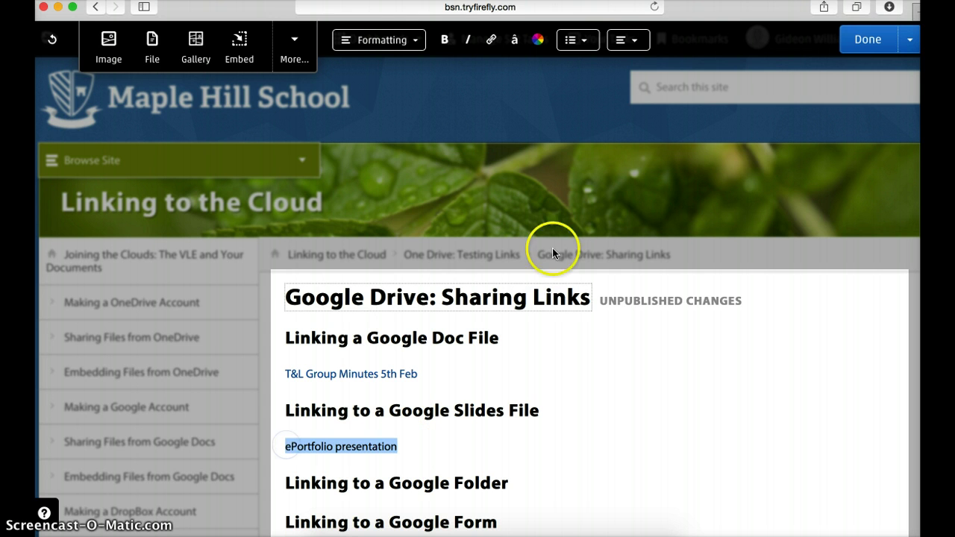
click(490, 41)
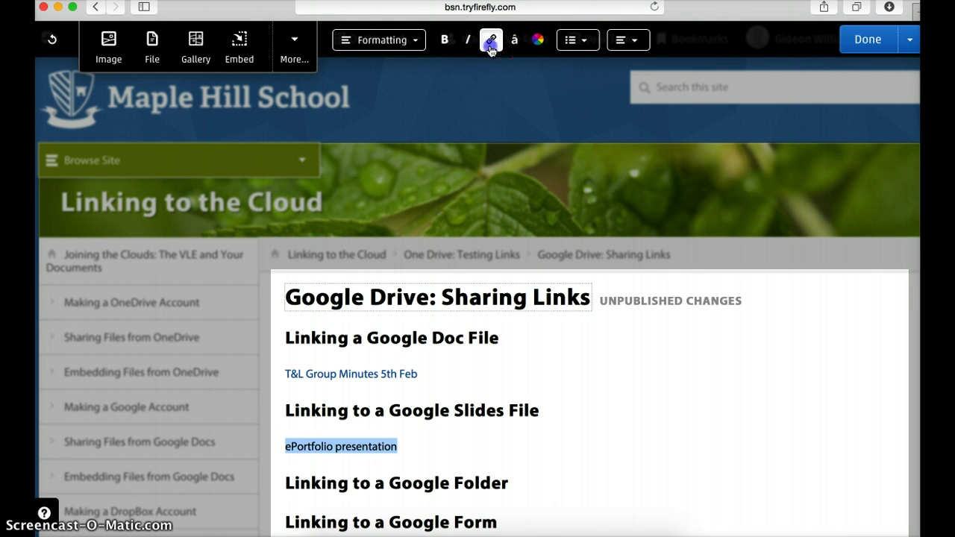
click(392, 279)
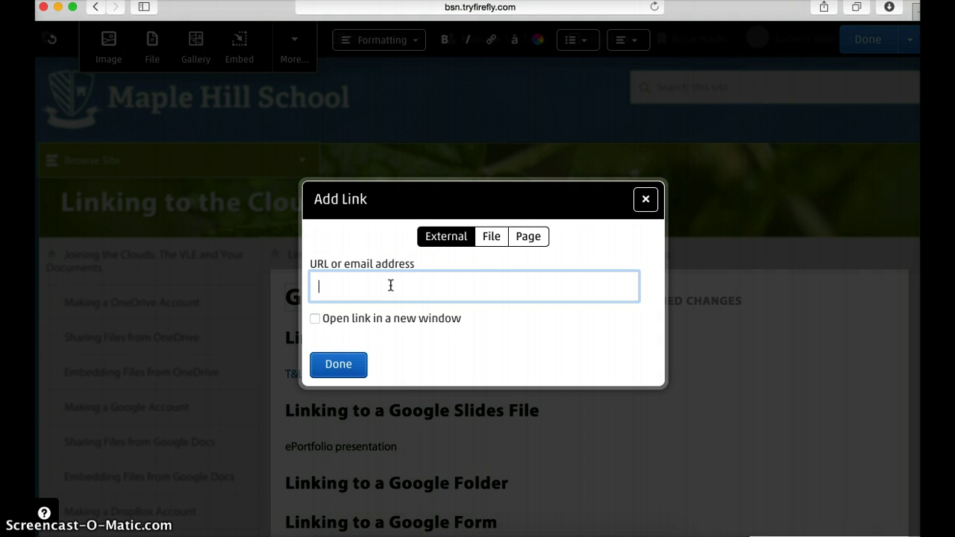
key(super+v)
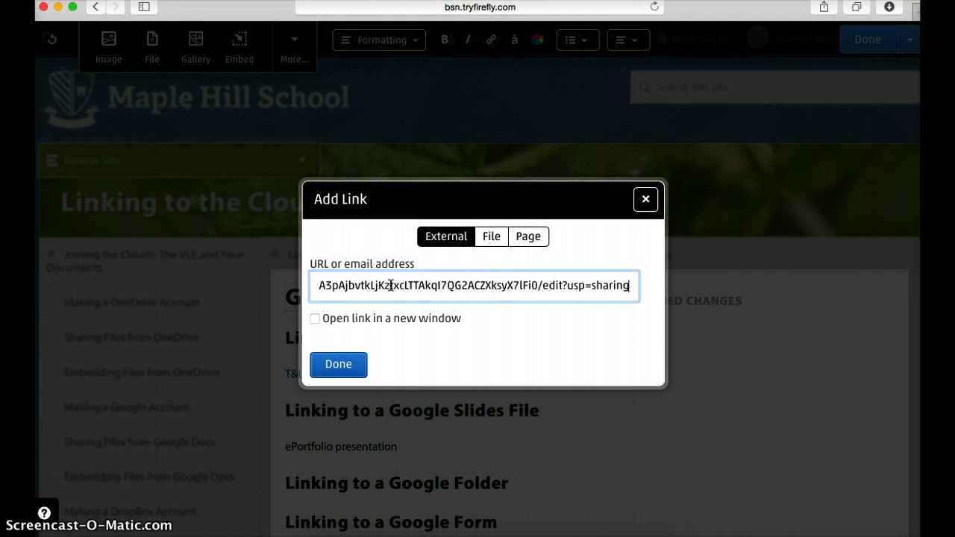
click(315, 321)
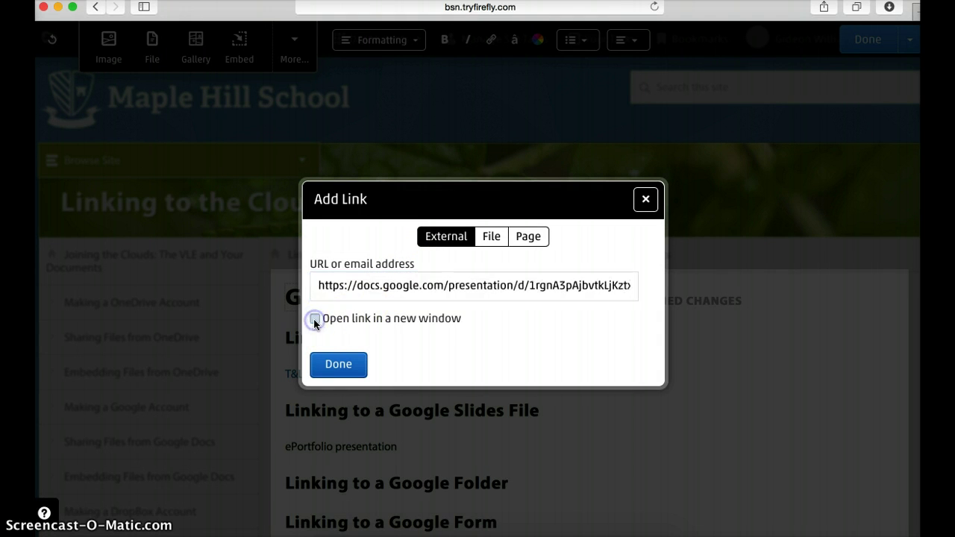
click(336, 368)
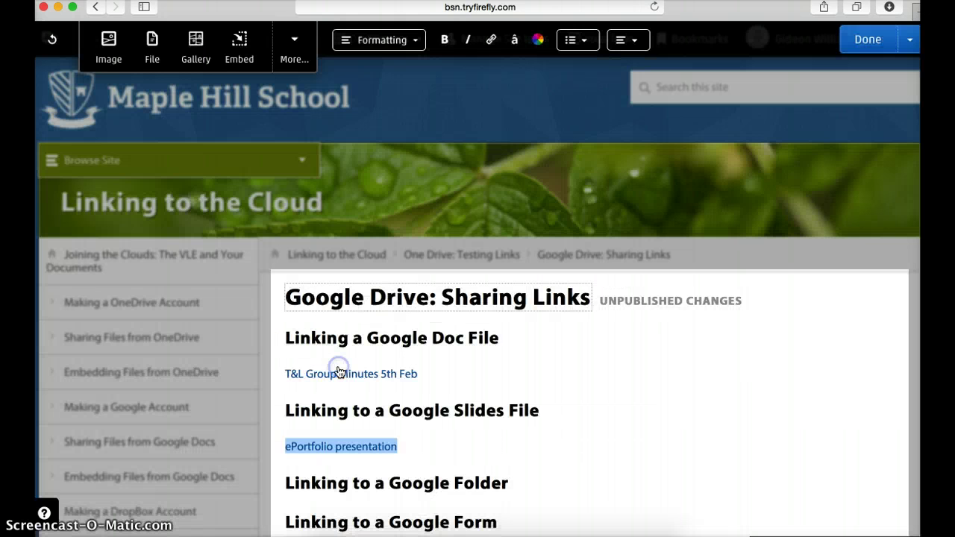
click(450, 441)
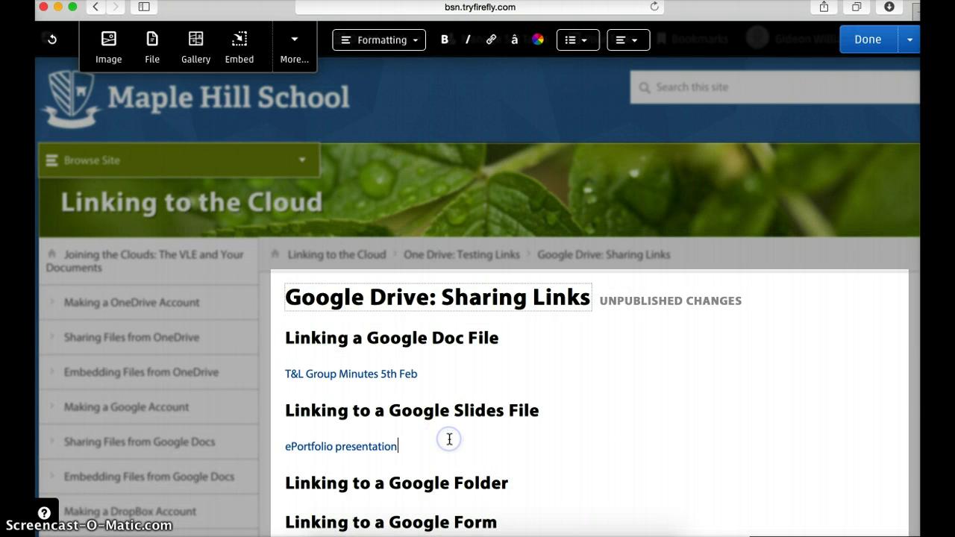
click(867, 43)
- Scroll down the Firefly page to reach the ePortfolio presentation link
scroll(624, 415, down, 2)
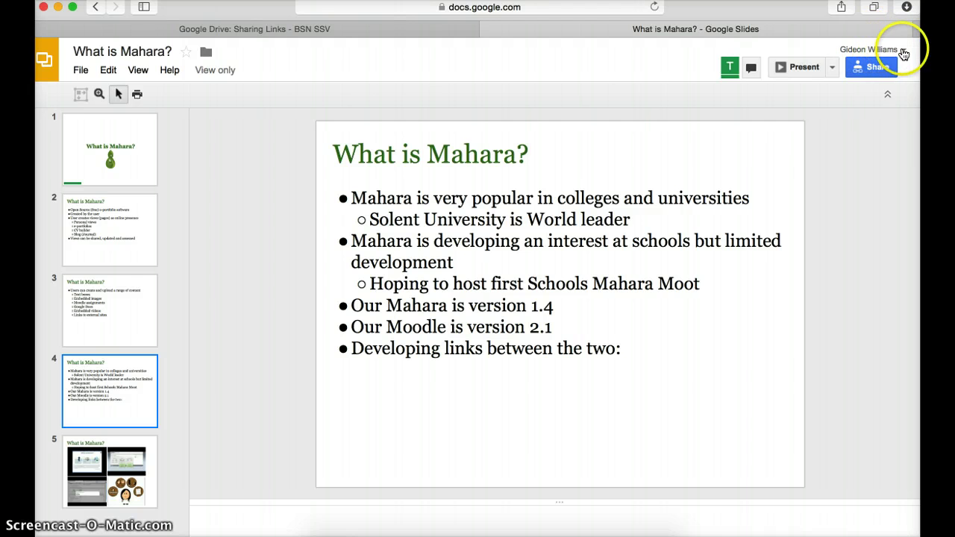
- Sign out of the Google account and close the sign-in tab that appears
click(903, 51)
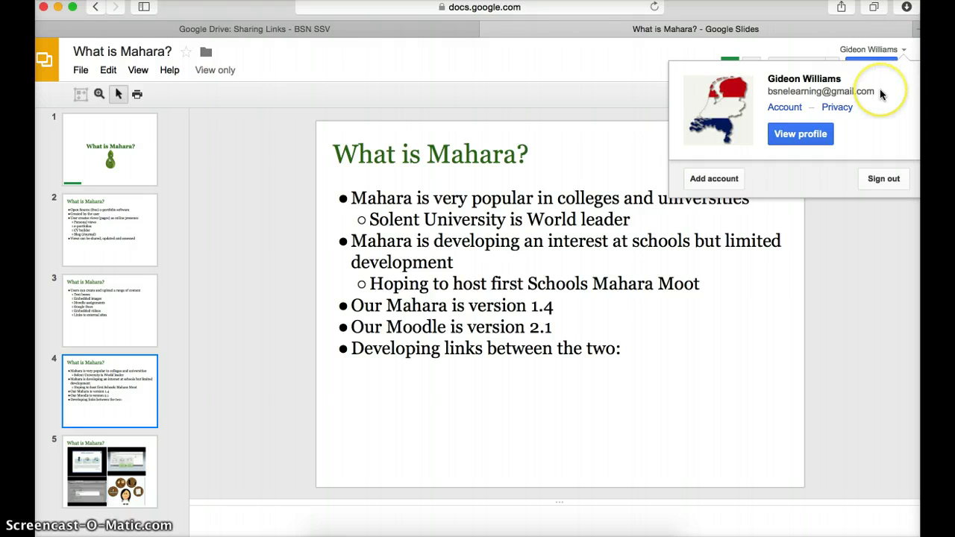
click(884, 179)
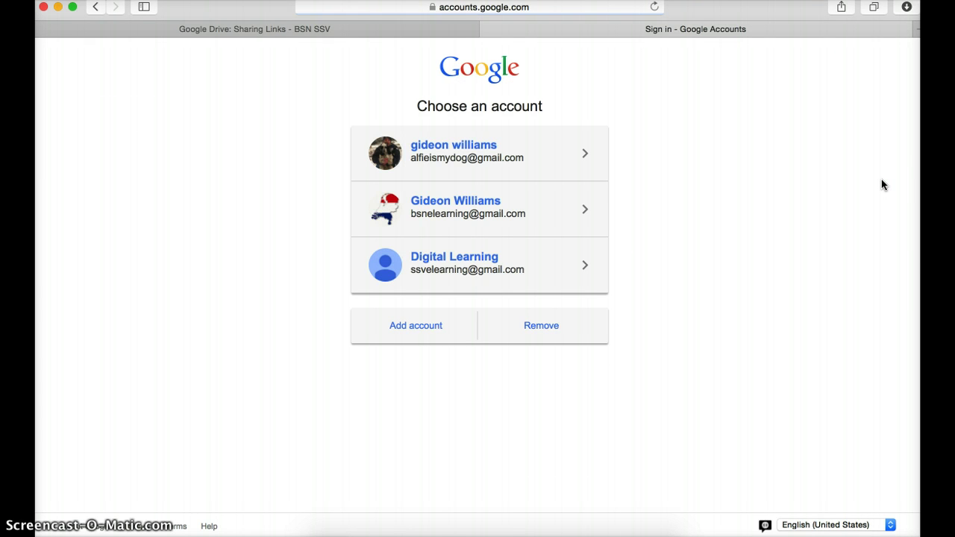
click(489, 29)
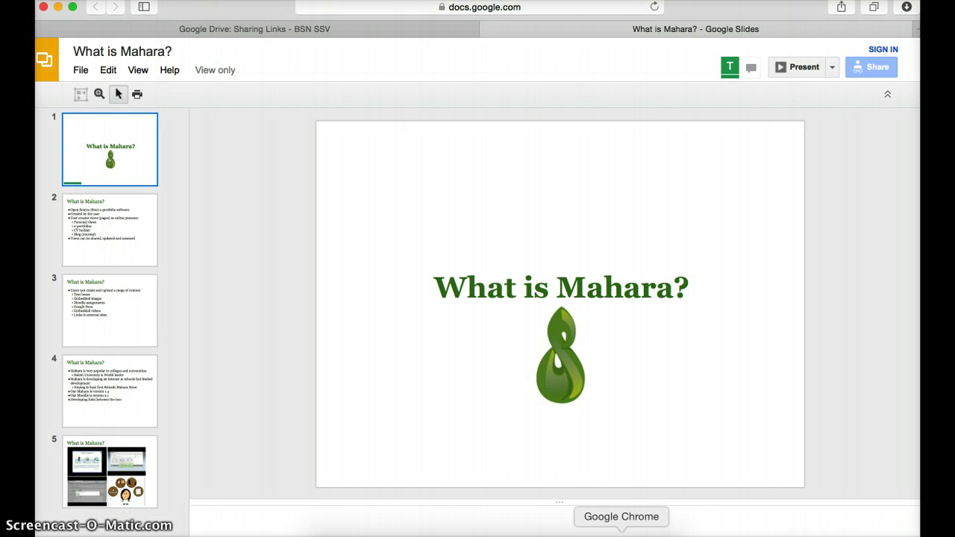
- Switch between browsers to recheck the Firefly Sharing Links page, ending on the Slides editor
click(622, 533)
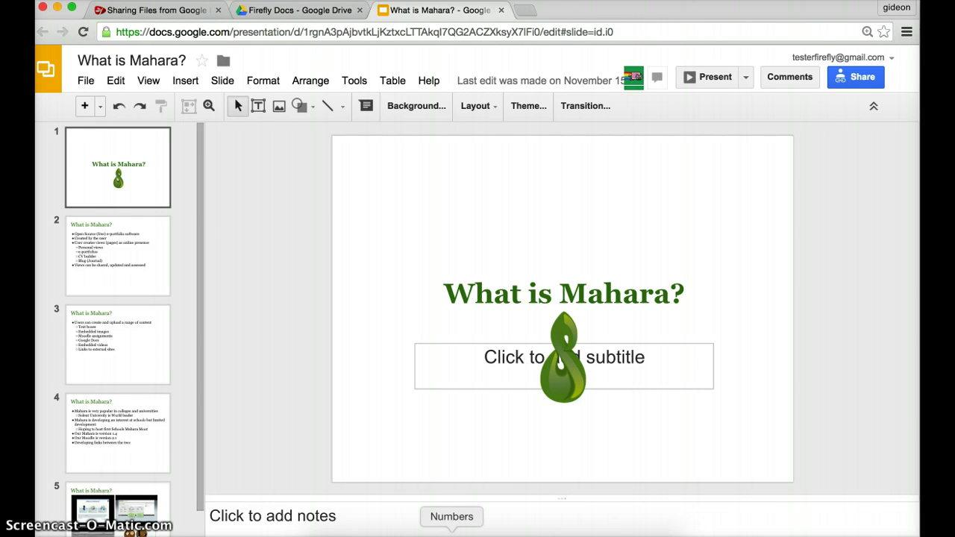
click(437, 531)
click(389, 209)
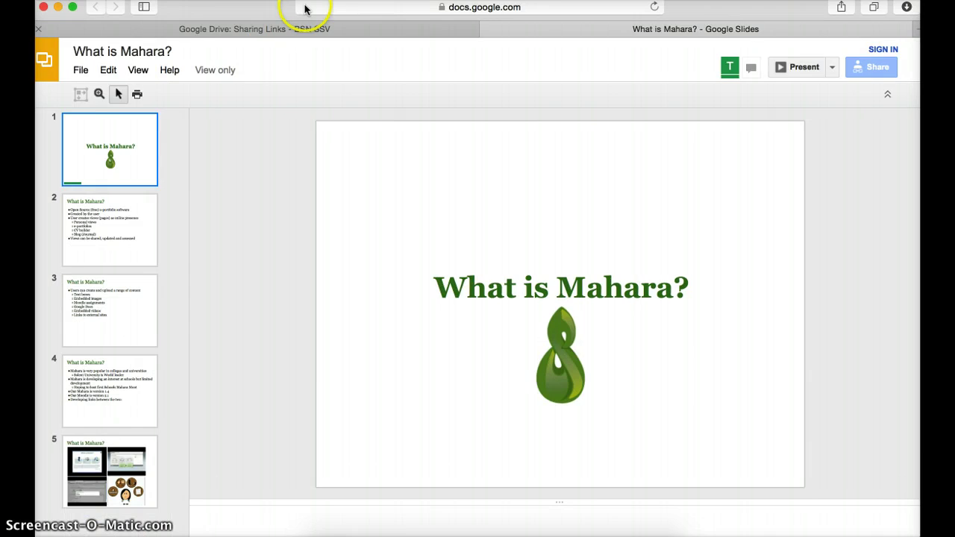
click(231, 28)
click(457, 409)
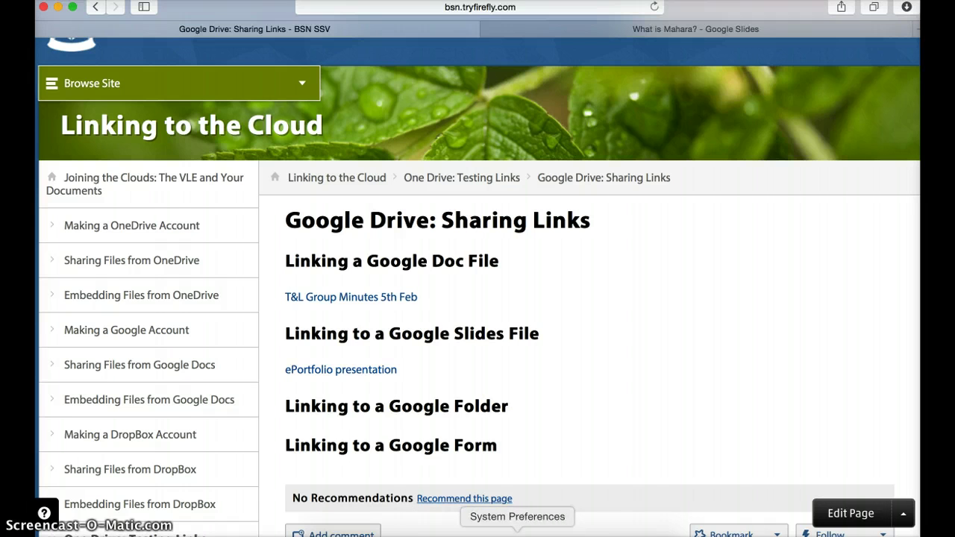
click(618, 531)
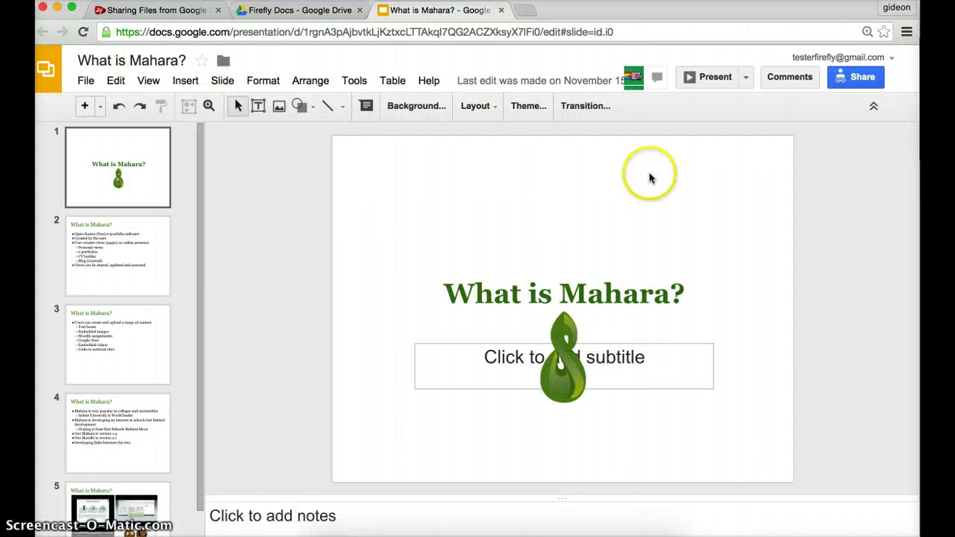
- In the Drive tab, view the Images folder's two BSN images, then return to My Drive and select Images
click(291, 11)
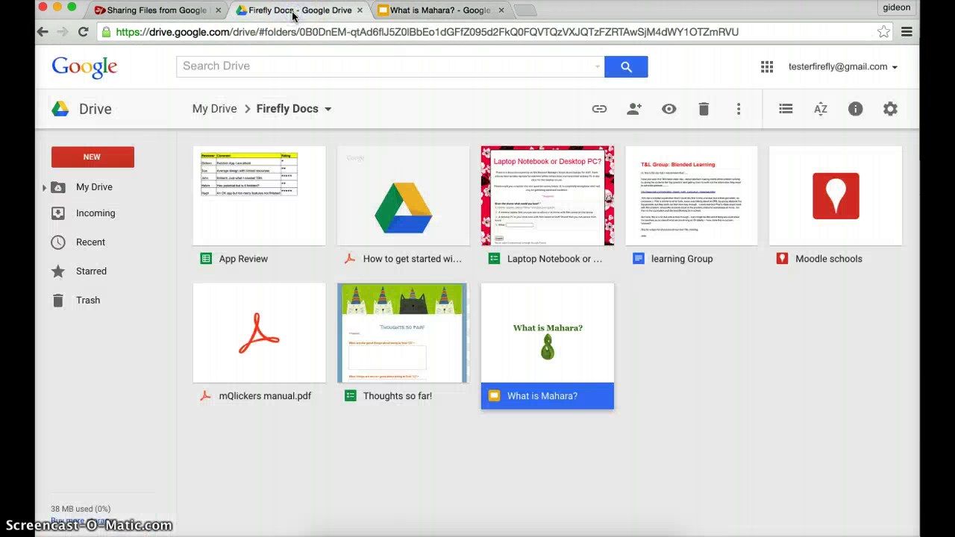
click(219, 110)
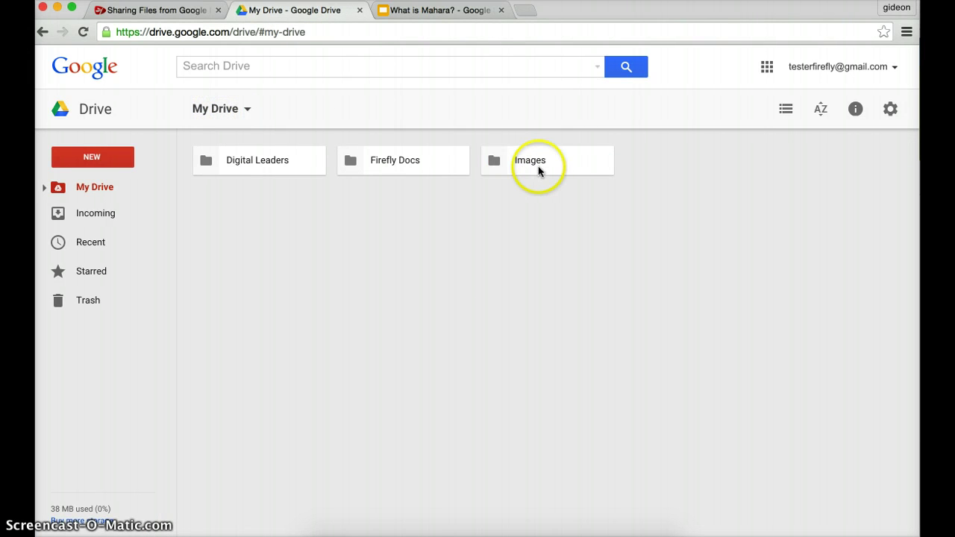
click(543, 165)
double_click(541, 160)
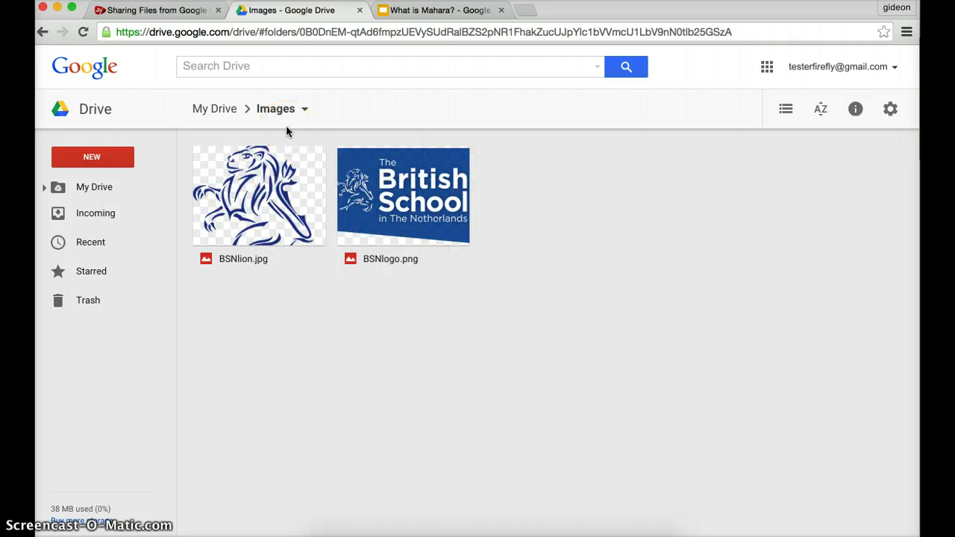
click(220, 112)
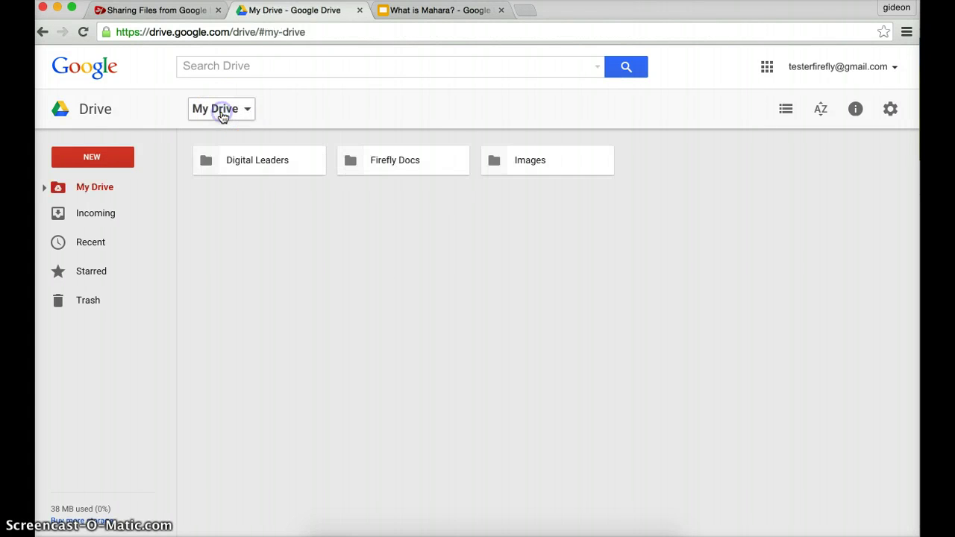
click(545, 162)
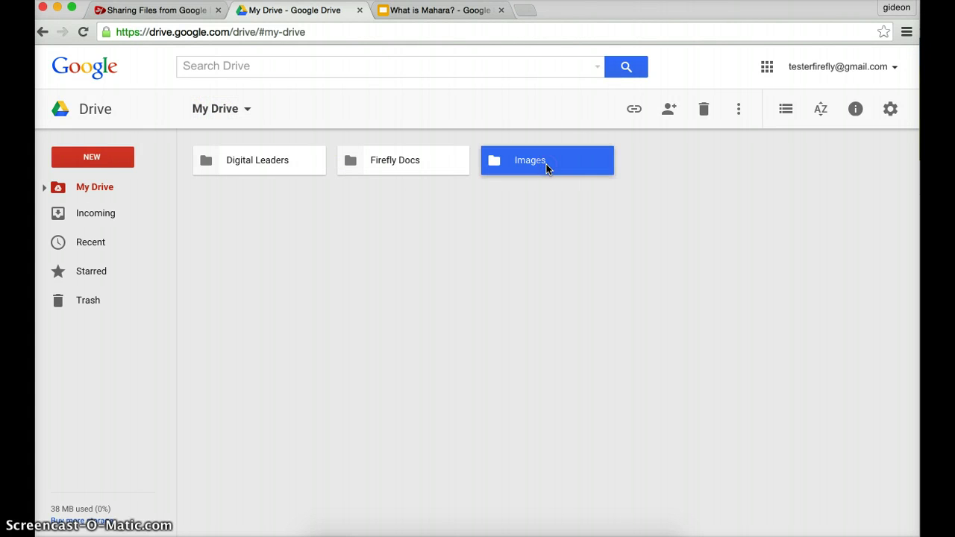
- Set the Images folder to 'Anyone with the link can view', copy its link, and return to Firefly
click(634, 110)
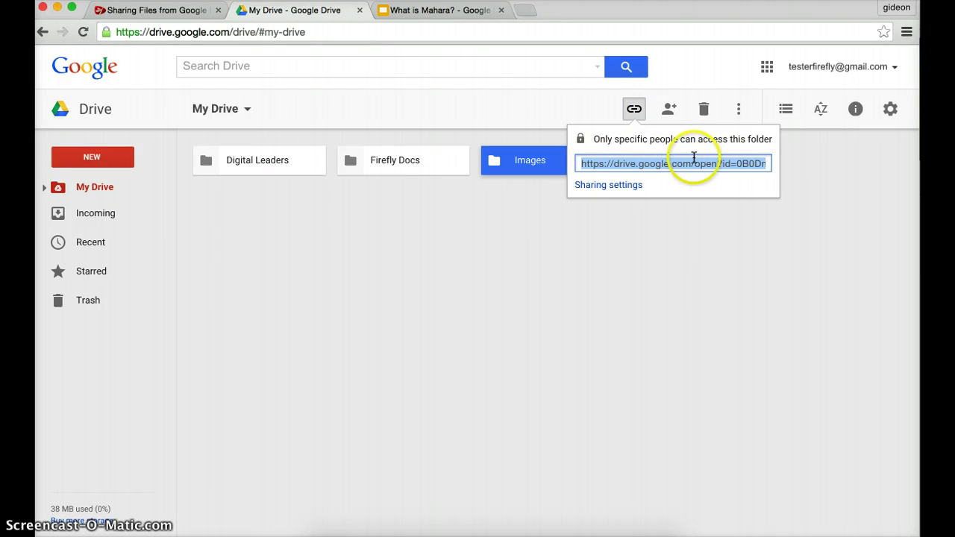
click(610, 186)
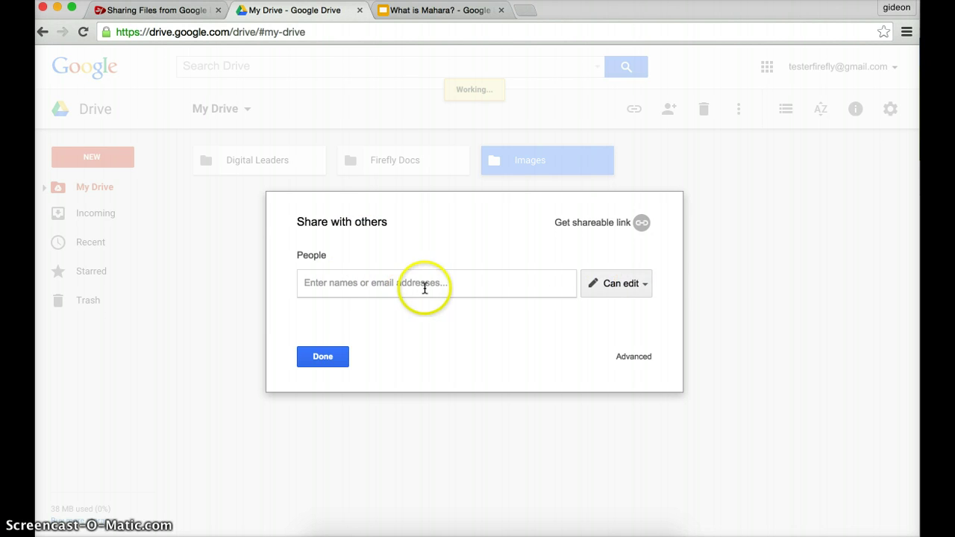
click(639, 286)
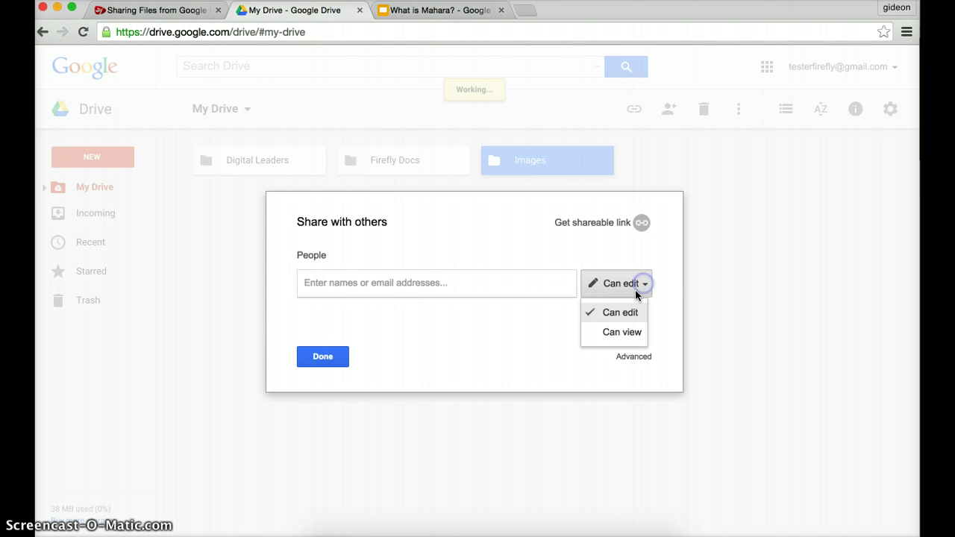
click(664, 247)
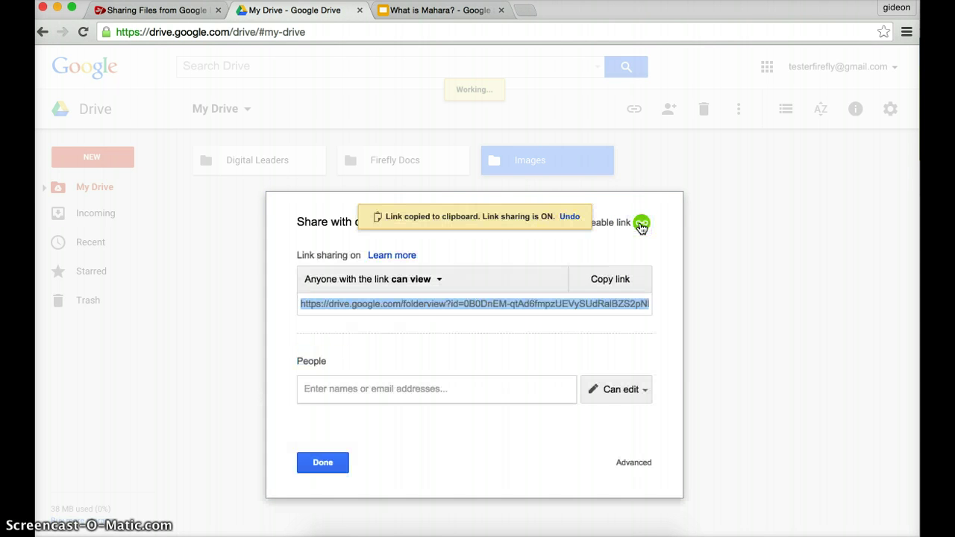
click(476, 285)
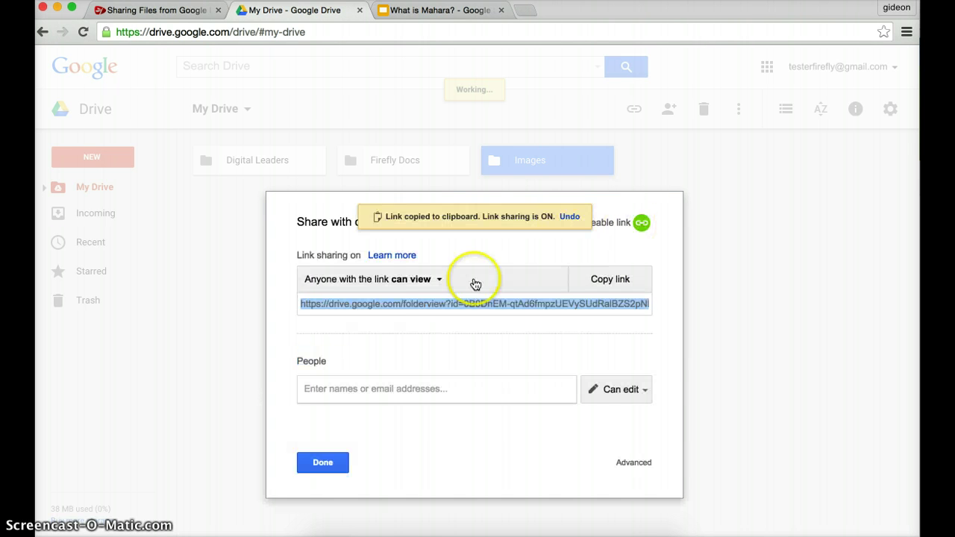
click(437, 282)
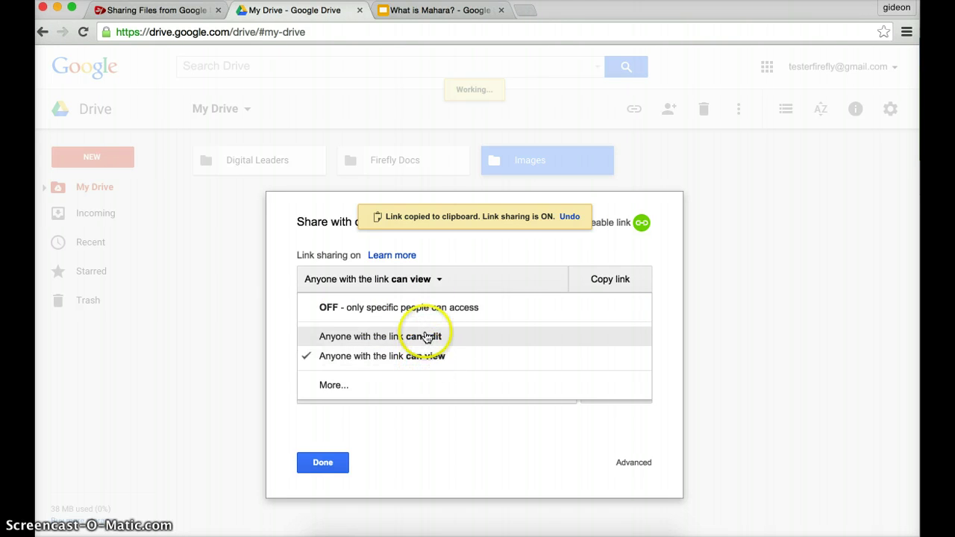
click(430, 358)
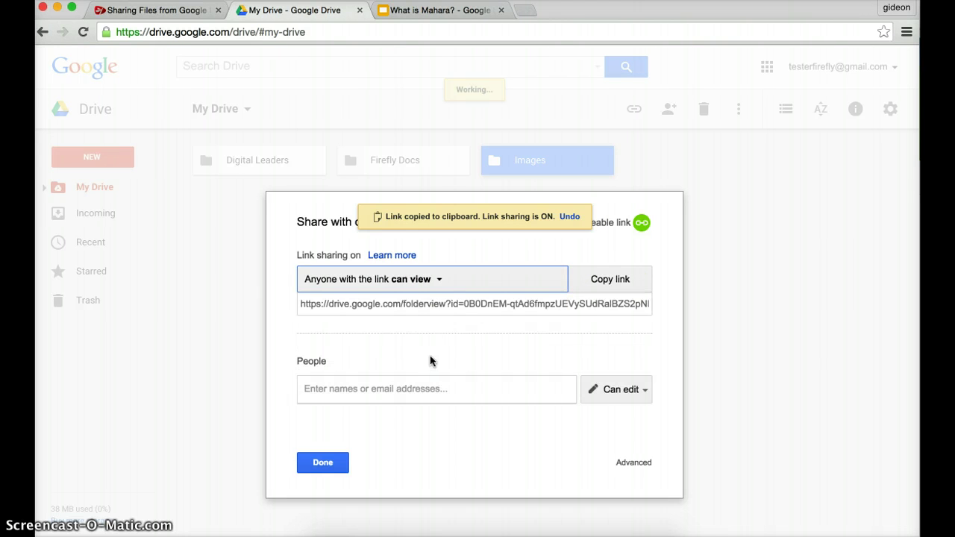
click(613, 280)
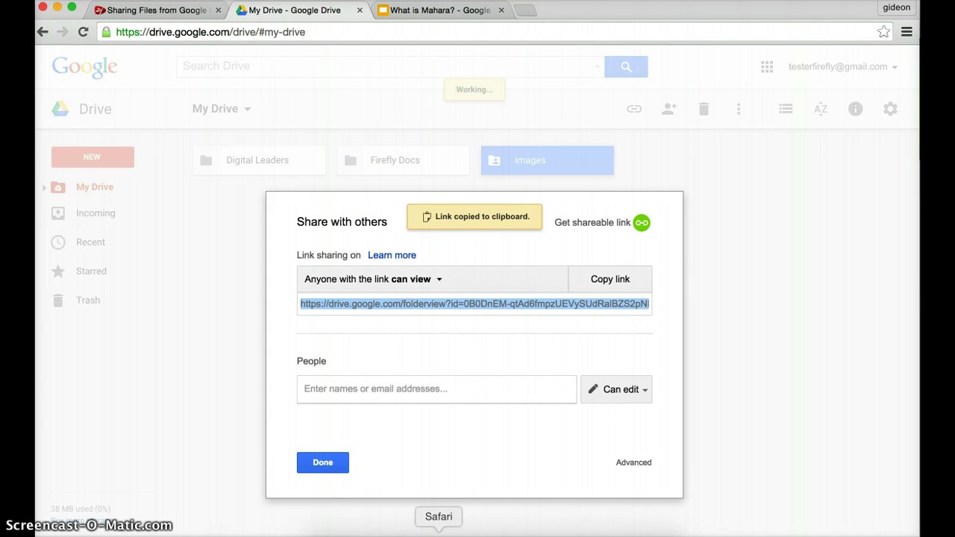
click(438, 531)
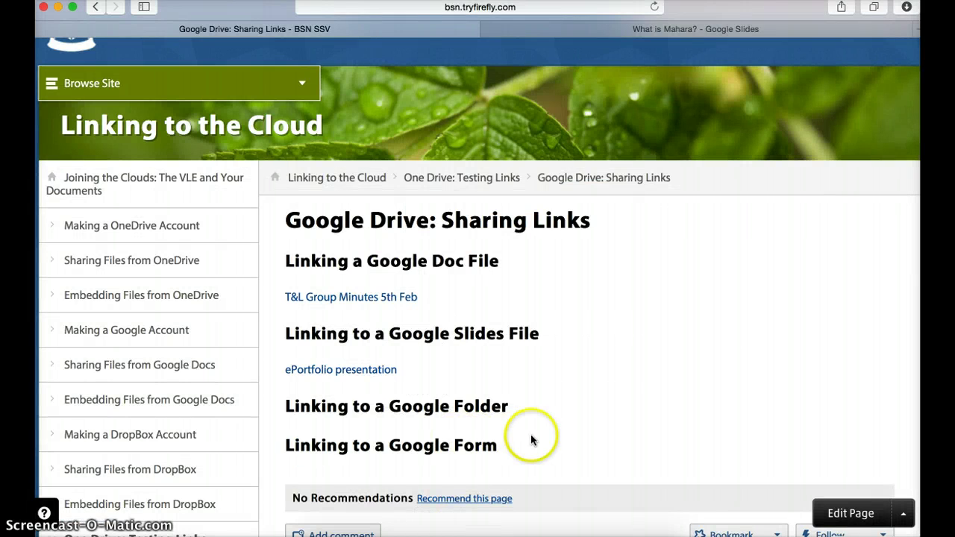
- Add 'BSN Senior School Logos Folder (2 files)' under the folder heading, linked to the Images folder in a new window, and save
click(821, 512)
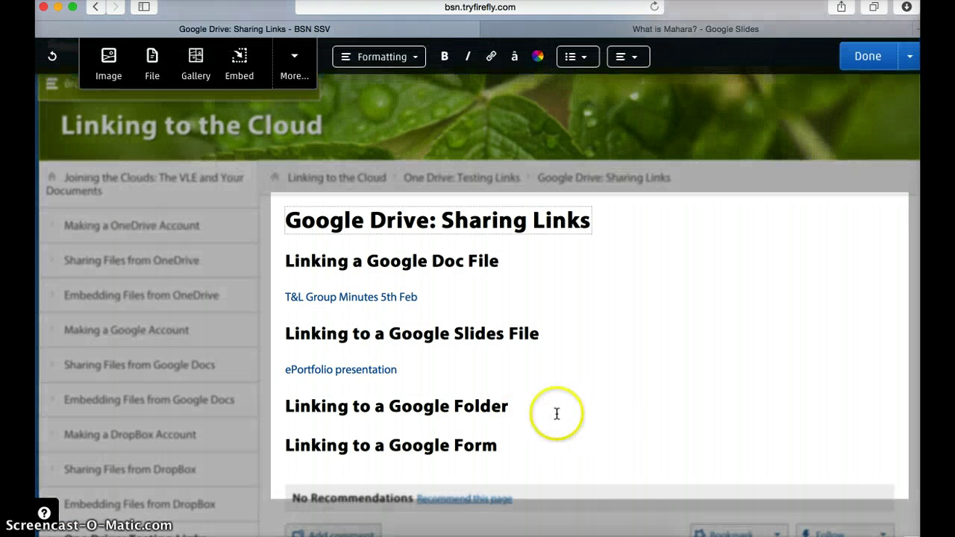
click(557, 414)
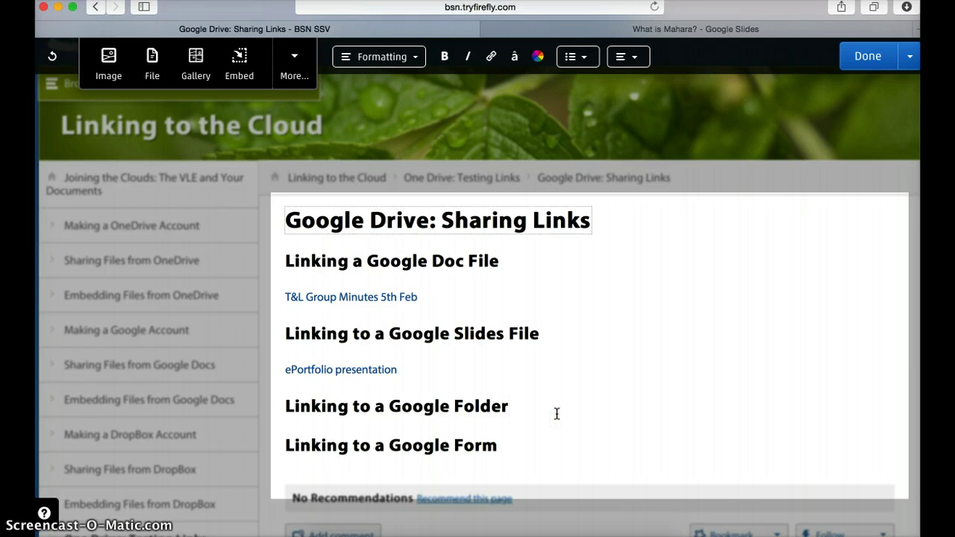
key(Return)
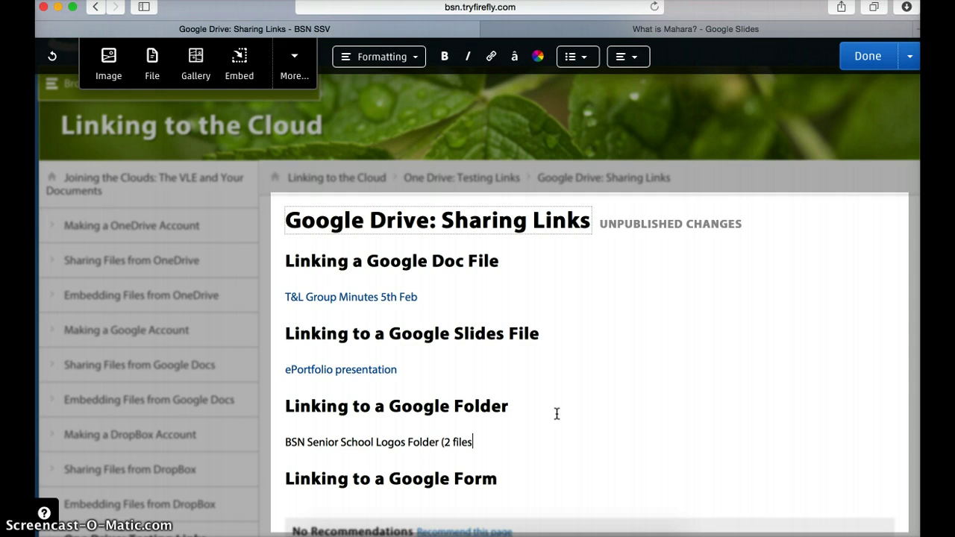
drag(438, 443, 286, 442)
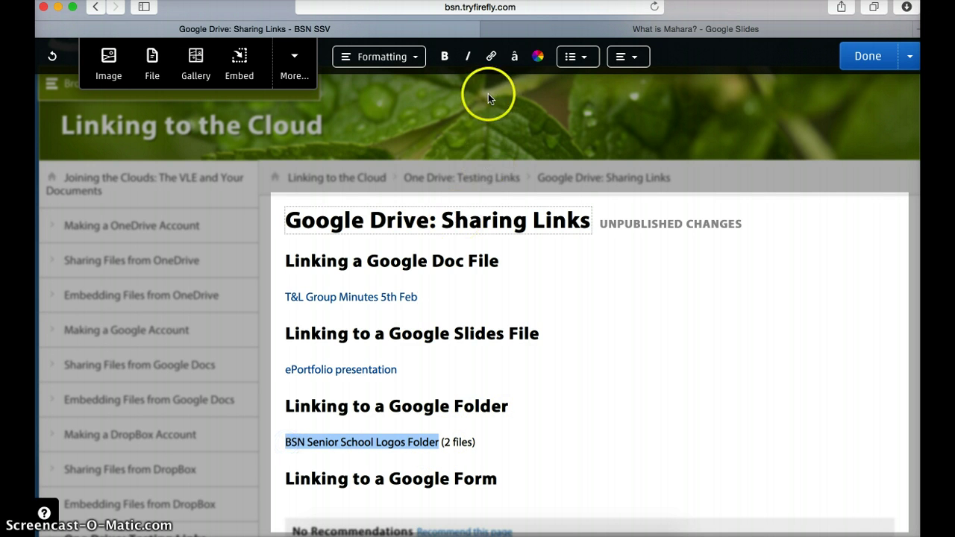
click(491, 58)
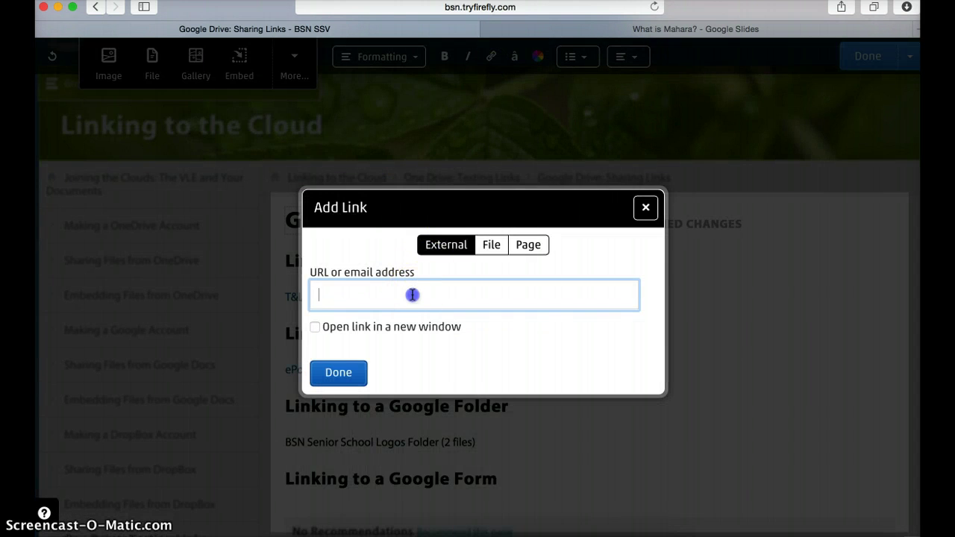
key(super+v)
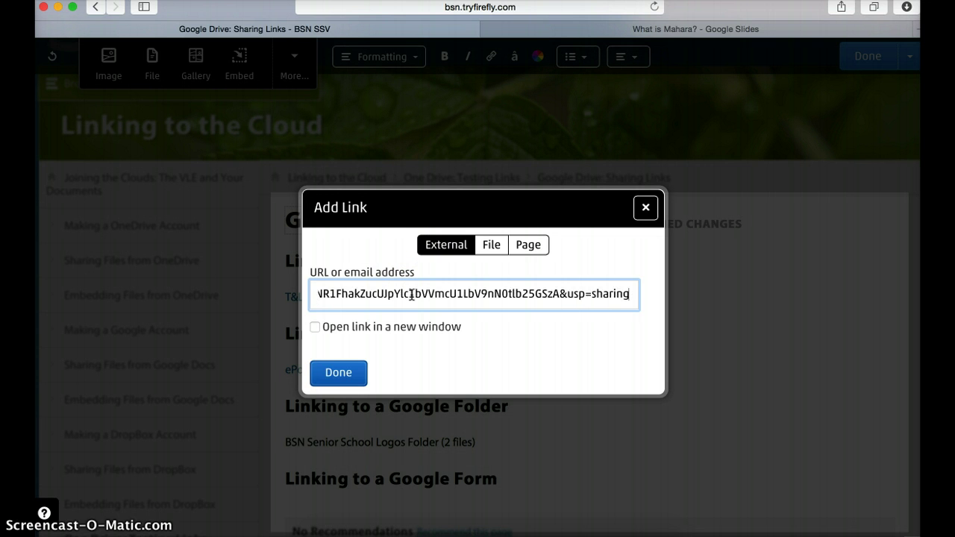
click(314, 327)
click(335, 377)
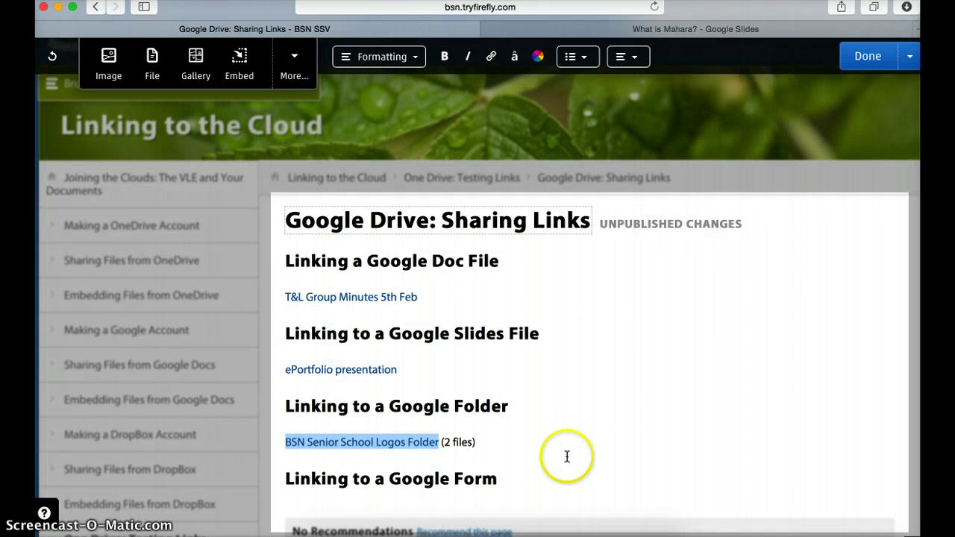
click(565, 453)
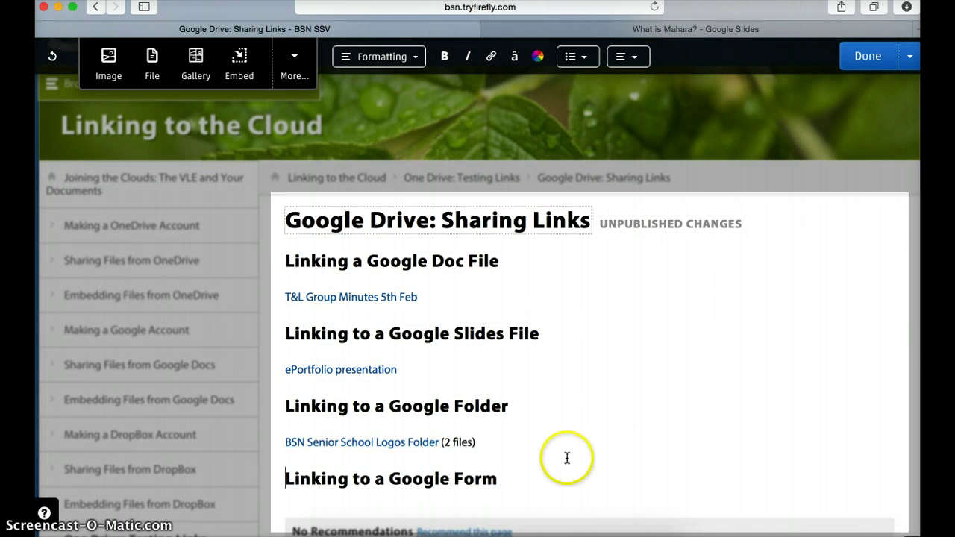
click(868, 57)
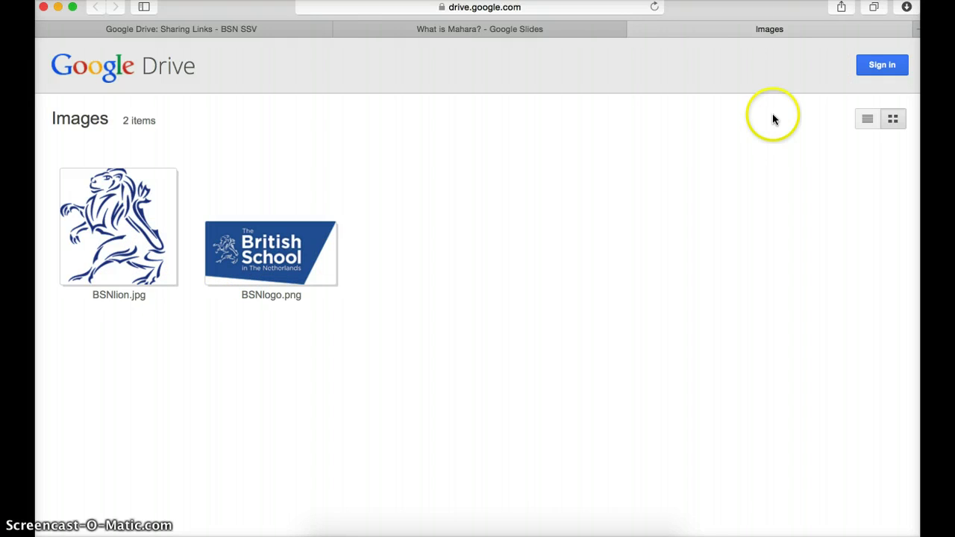
- Bring up the actions for the BSNlogo image in the public Images folder
right_click(266, 259)
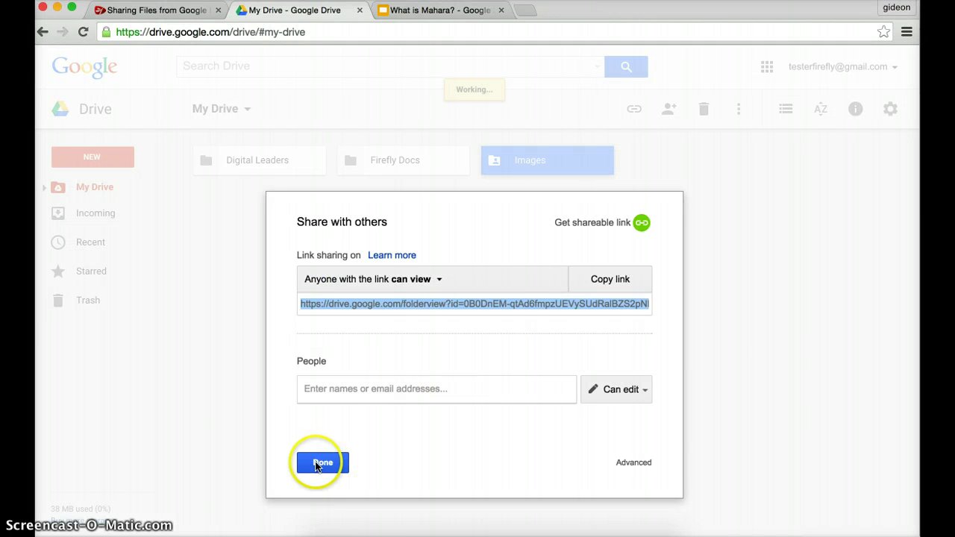
- Close the Images folder's Share dialog and open the Firefly Docs folder
click(319, 462)
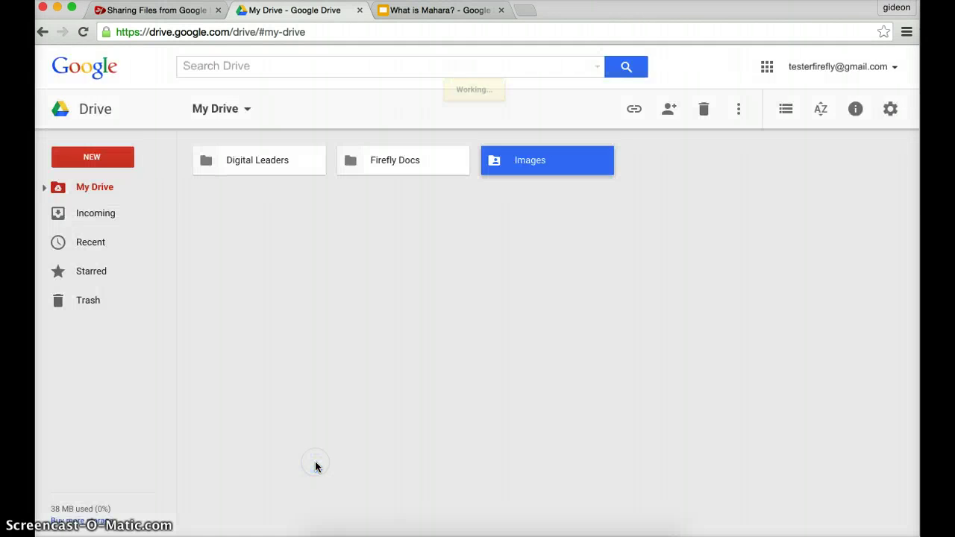
double_click(392, 164)
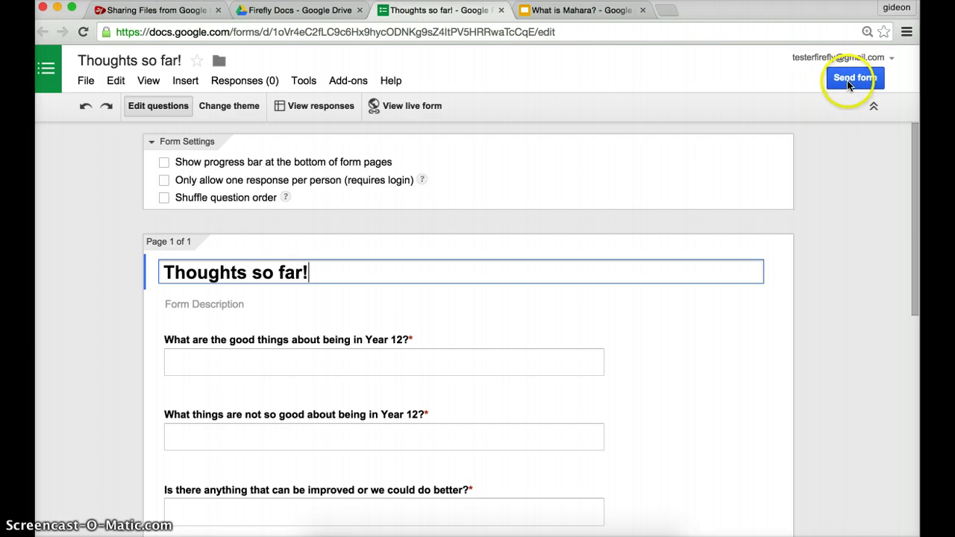
- Copy the Thoughts so far! form's shortened goo.gl link and switch to the other browser window
click(82, 82)
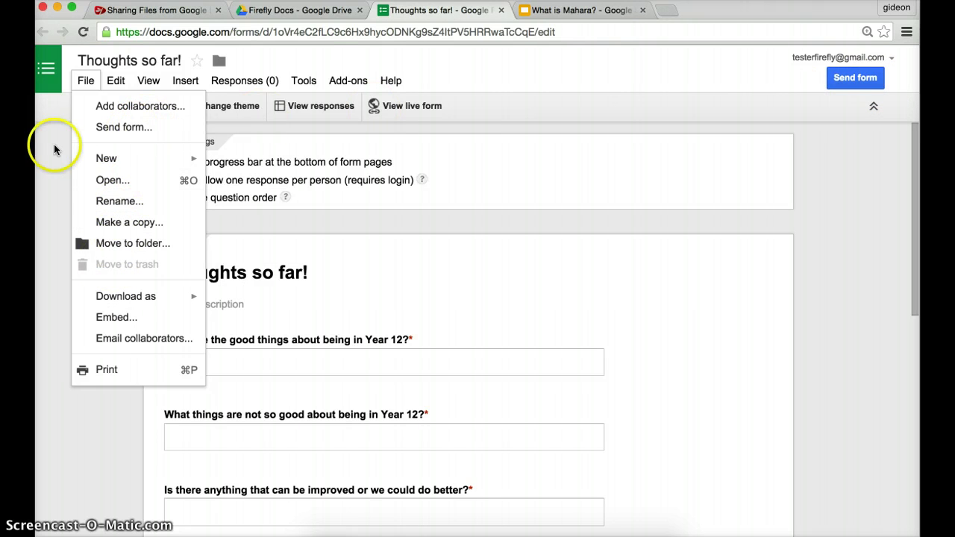
click(853, 77)
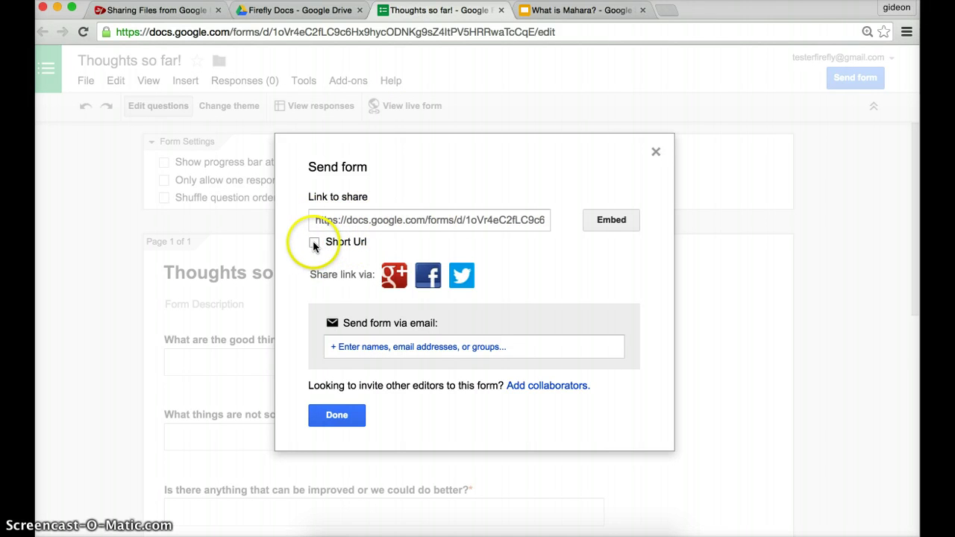
click(315, 244)
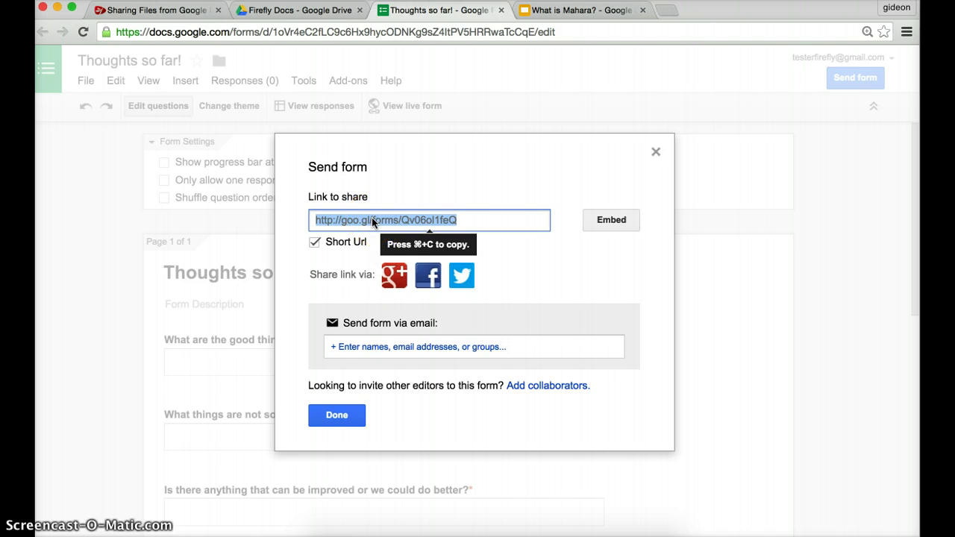
click(412, 247)
key(super+c)
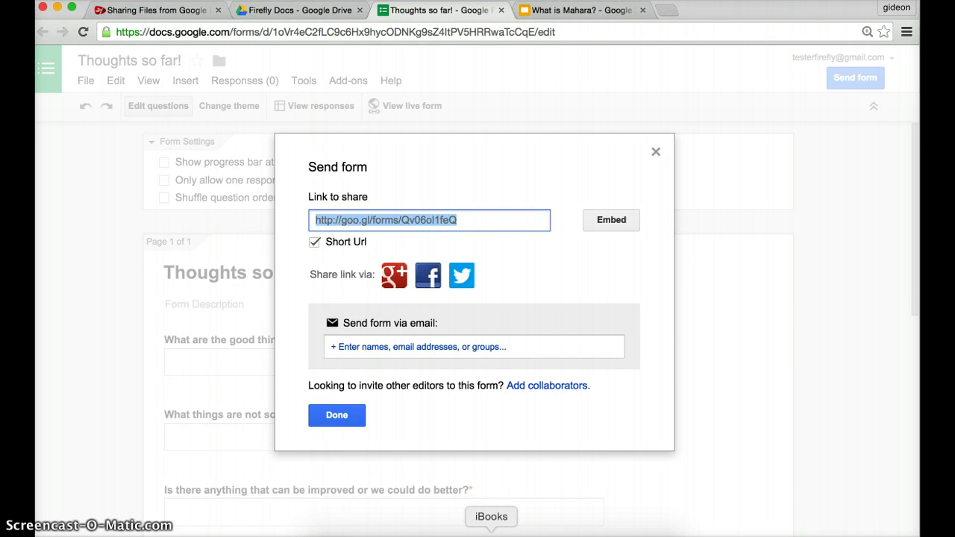
click(439, 533)
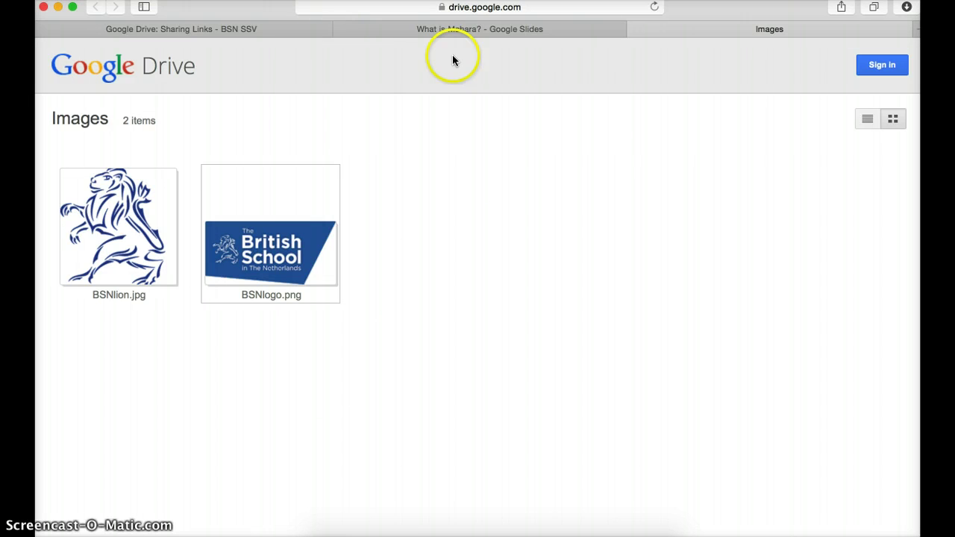
- In edit mode, type 'Complete this short survey about life in Year 12' below the Google Form heading
click(275, 29)
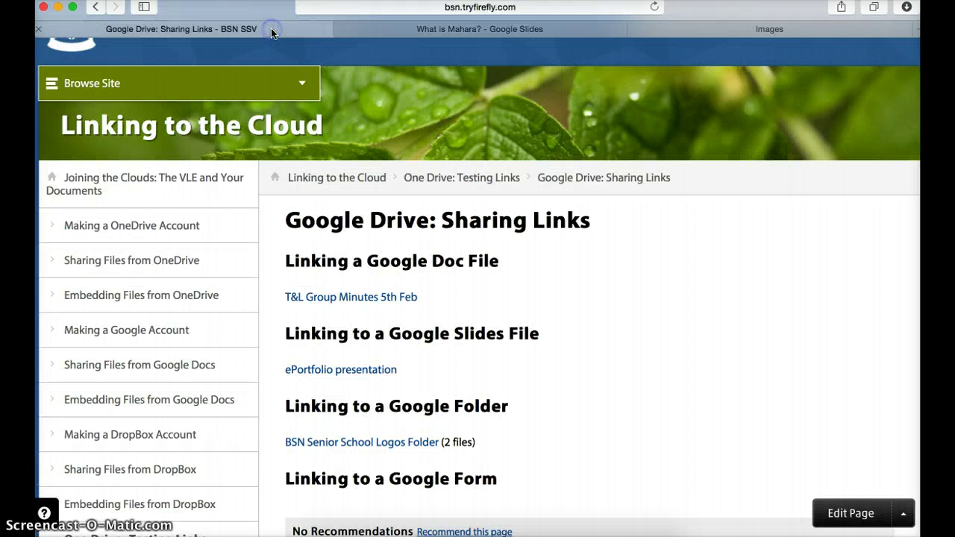
click(888, 520)
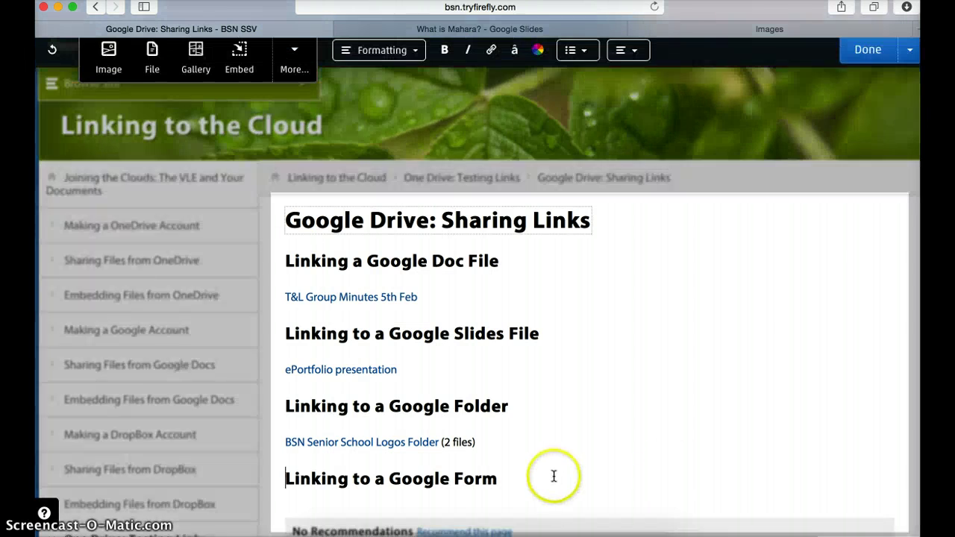
click(542, 482)
key(Return)
scroll(541, 481, down, 5)
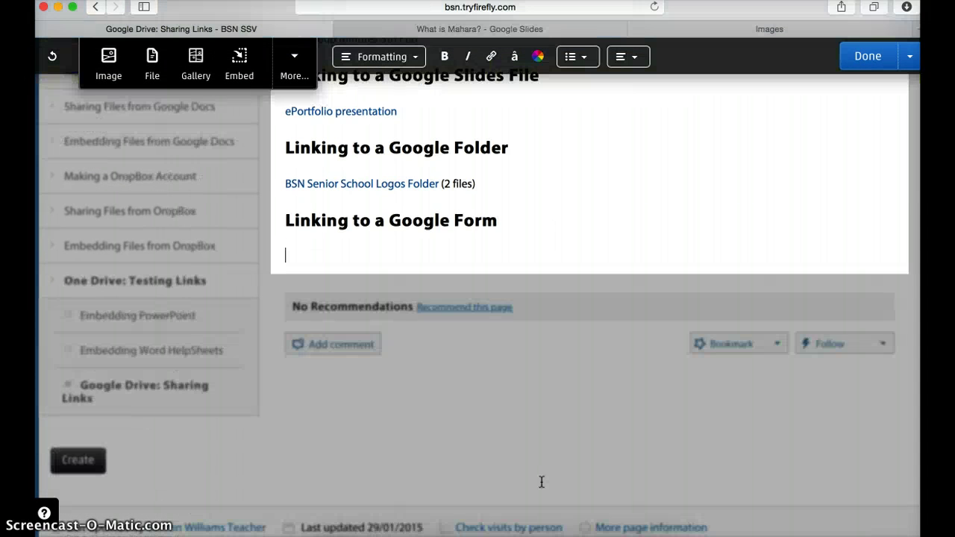
text(COmplete)
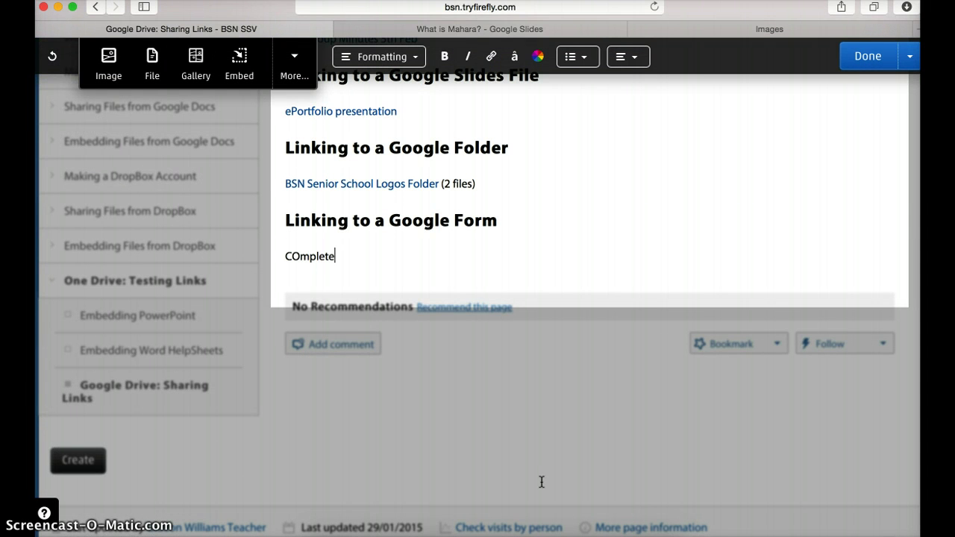
text( this sh)
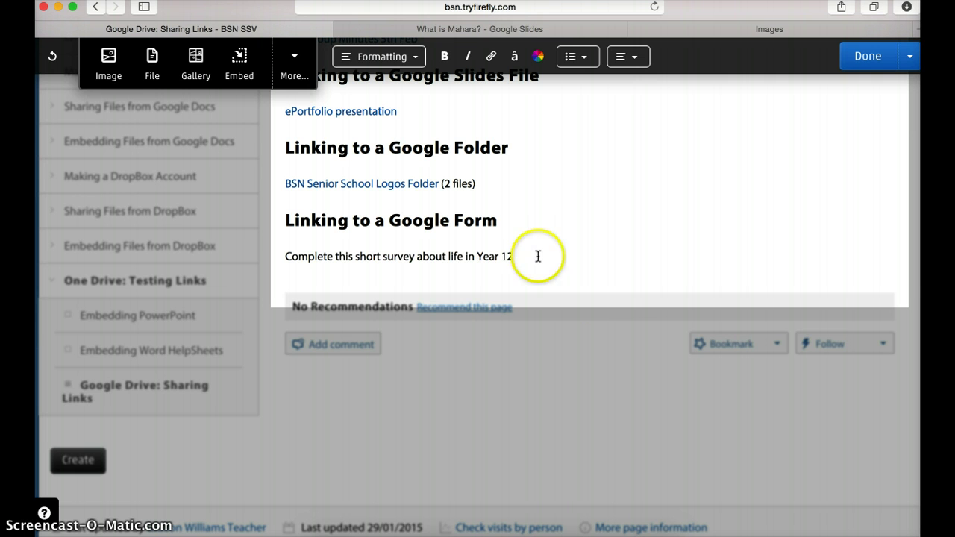
- Link the sentence to the form's goo.gl address, opening in a new window, and save the page
drag(513, 256, 282, 258)
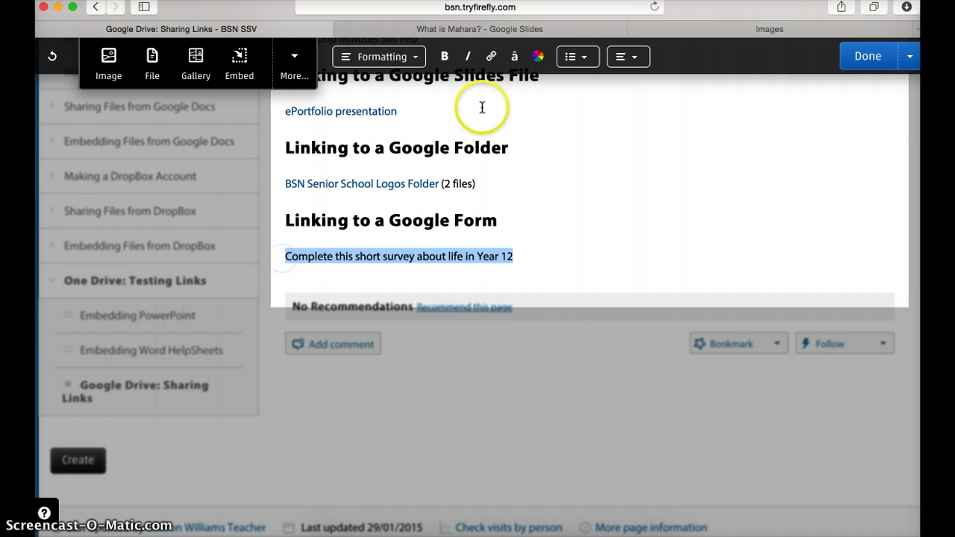
click(490, 58)
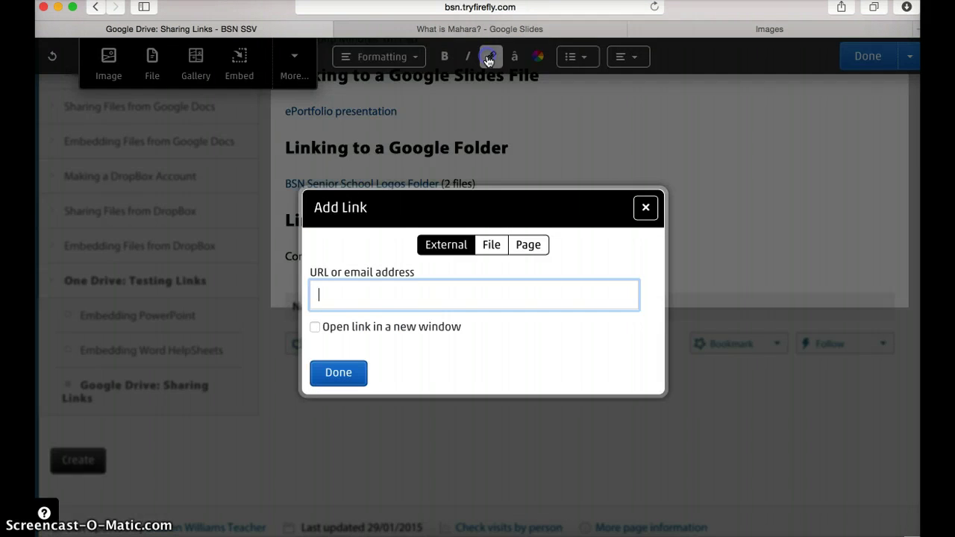
click(373, 278)
key(super+v)
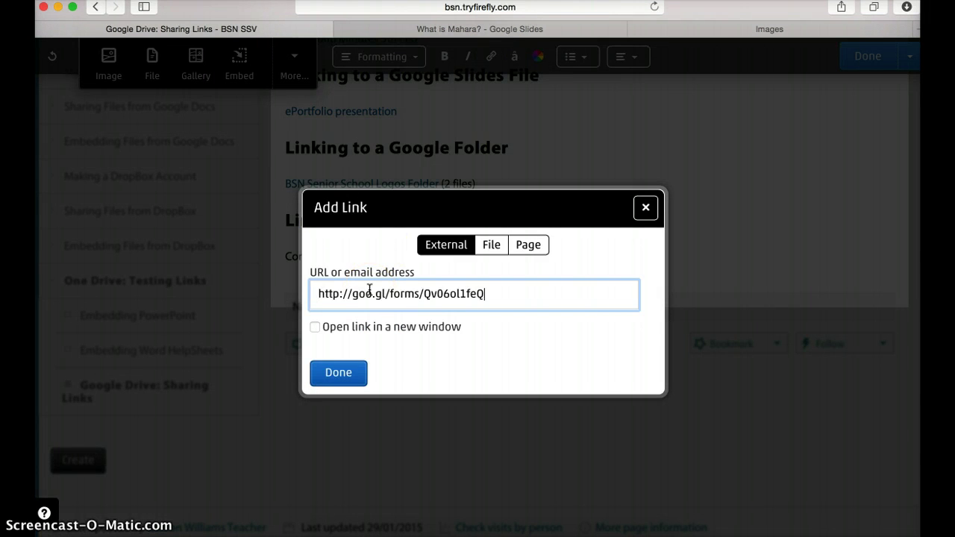
click(315, 327)
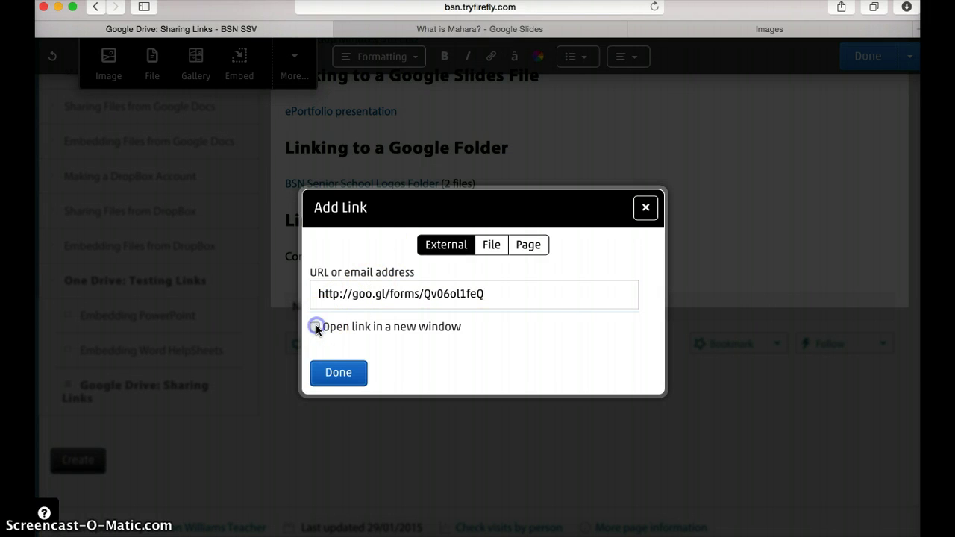
click(356, 380)
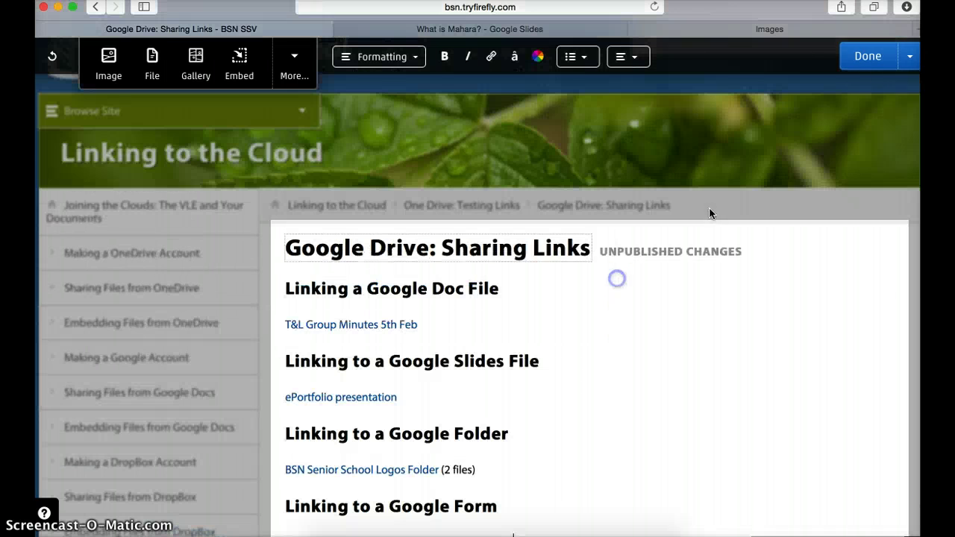
click(868, 56)
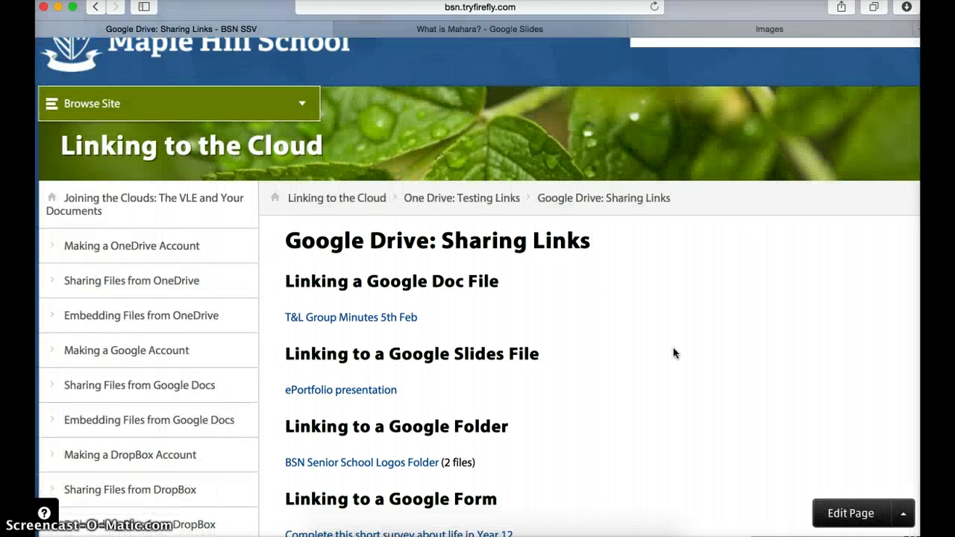
- Open the Thoughts so far! survey from the new link on the Firefly page
scroll(674, 353, down, 5)
click(440, 386)
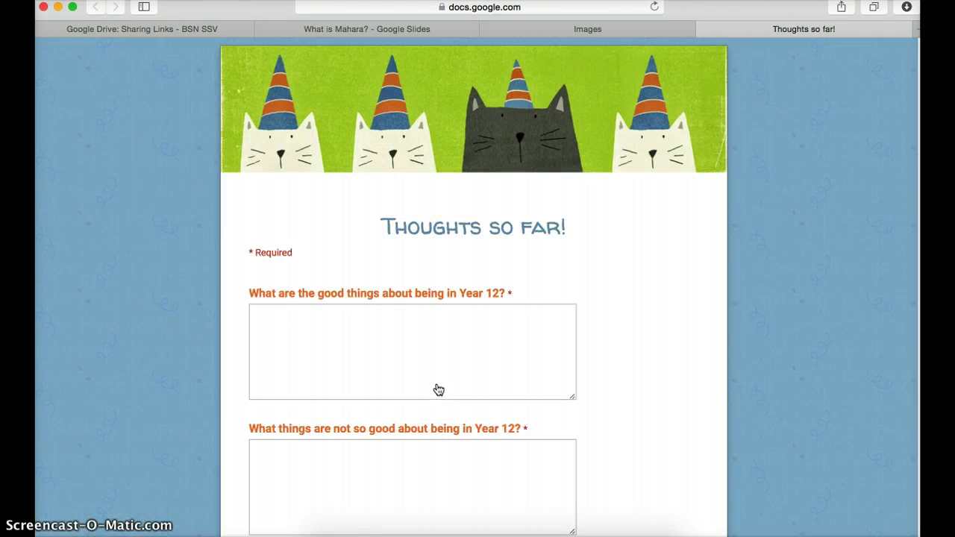
click(701, 262)
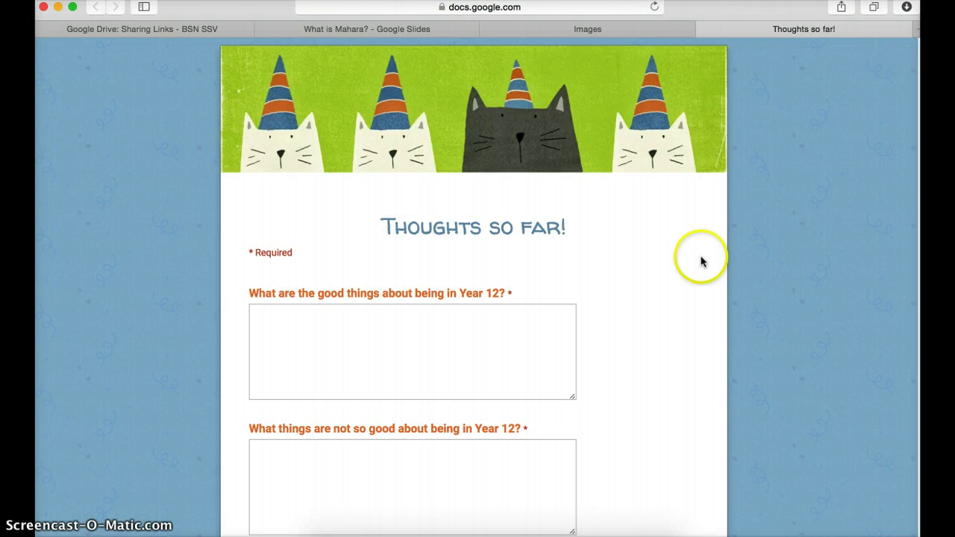
scroll(795, 257, down, 5)
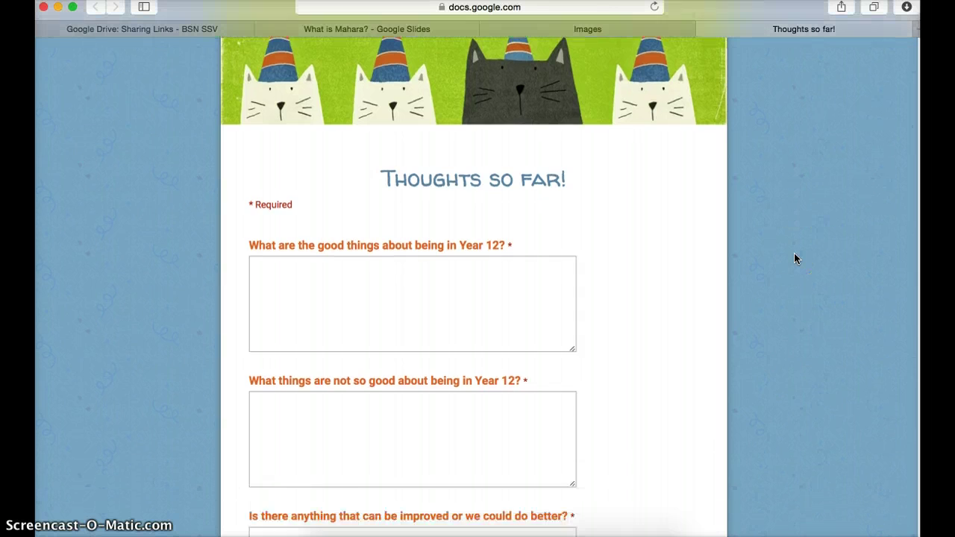
scroll(794, 254, down, 3)
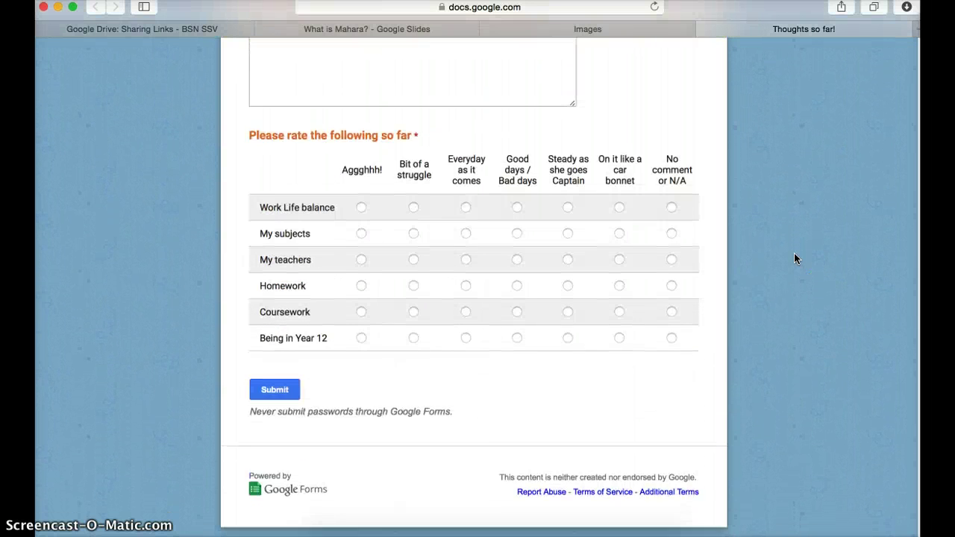
scroll(794, 253, up, 10)
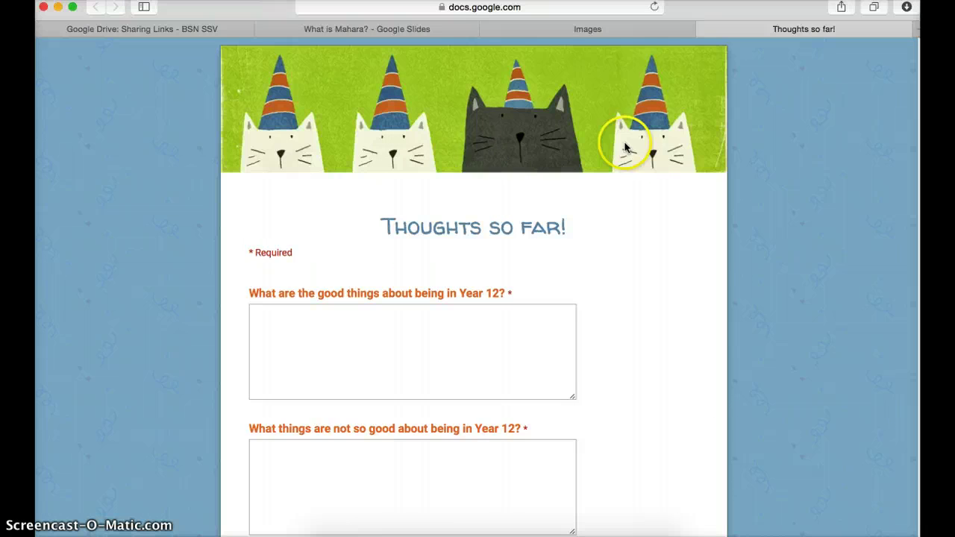
click(903, 265)
scroll(916, 269, down, 3)
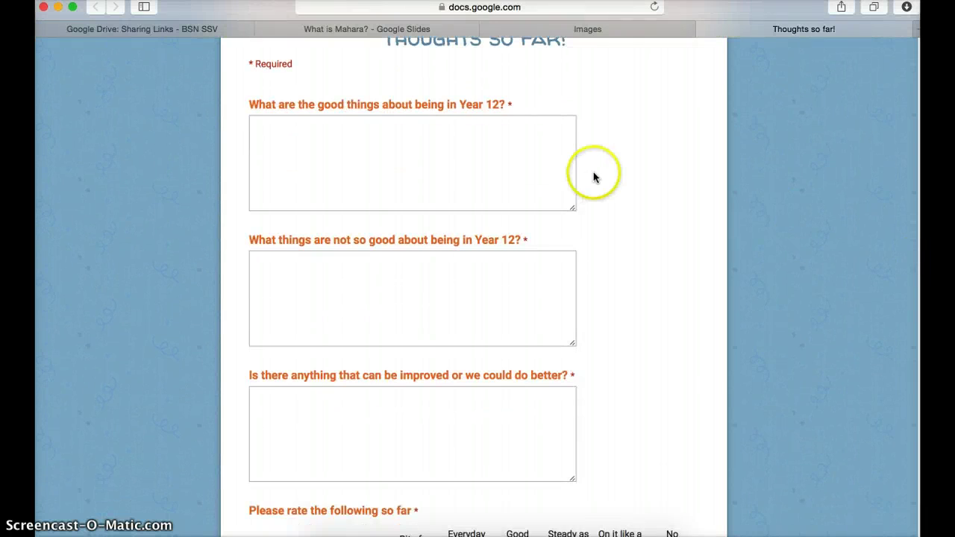
- Answer 'THings', rate Work Life balance 'Bit of a struggle', subjects and teachers 'Everyday as it comes', then submit
click(507, 162)
click(455, 282)
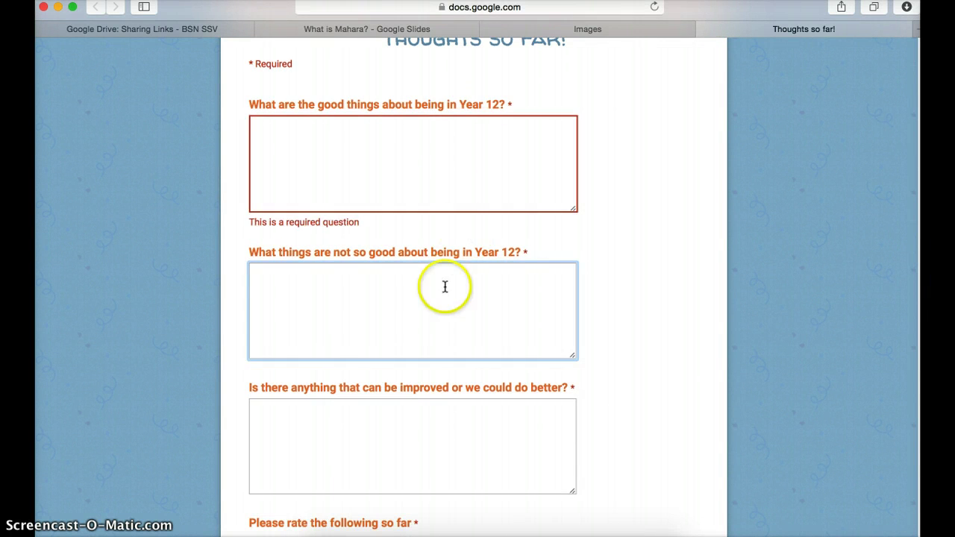
click(421, 137)
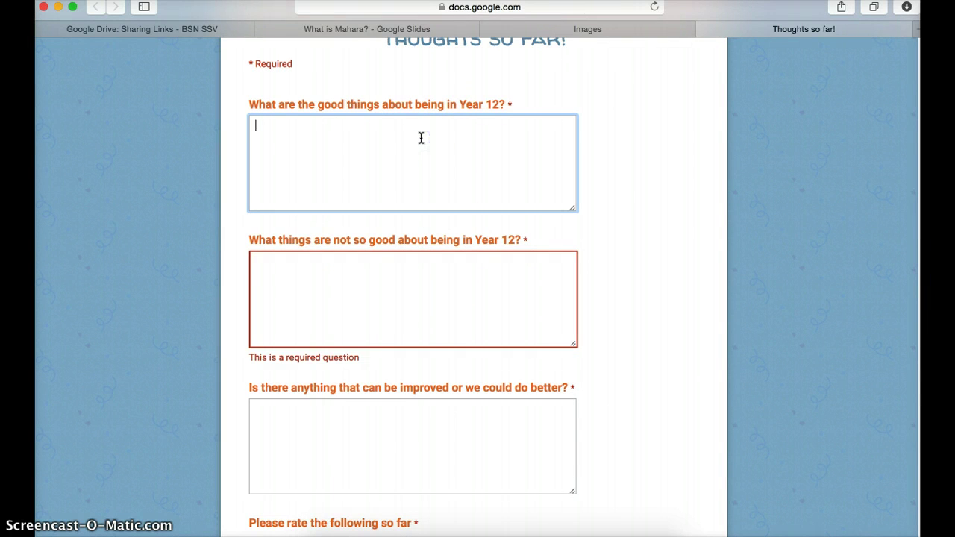
text(THings)
scroll(709, 191, down, 5)
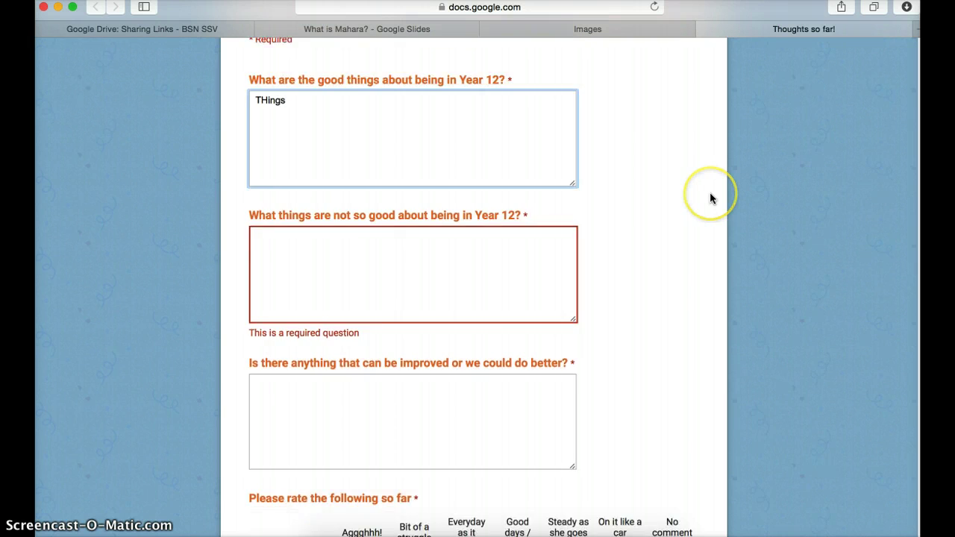
click(464, 301)
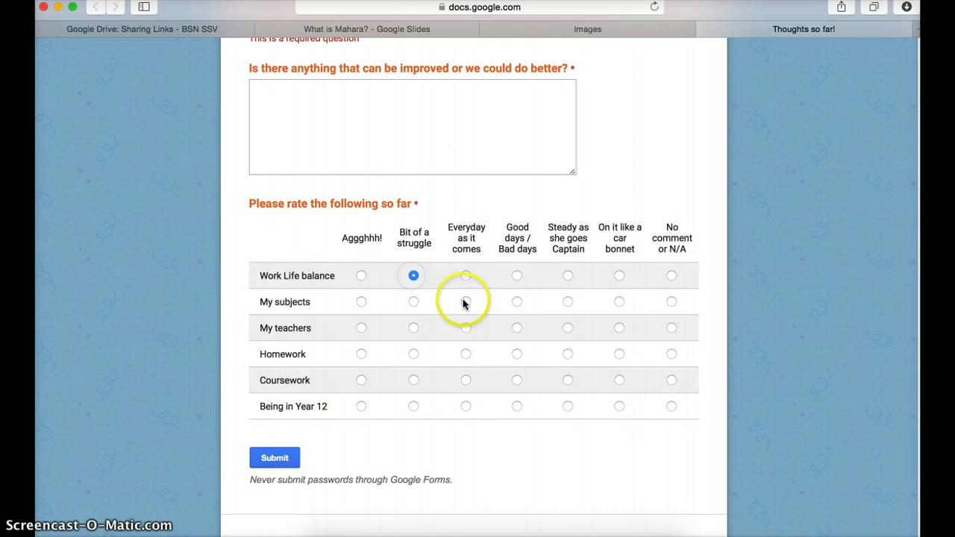
click(464, 328)
click(261, 458)
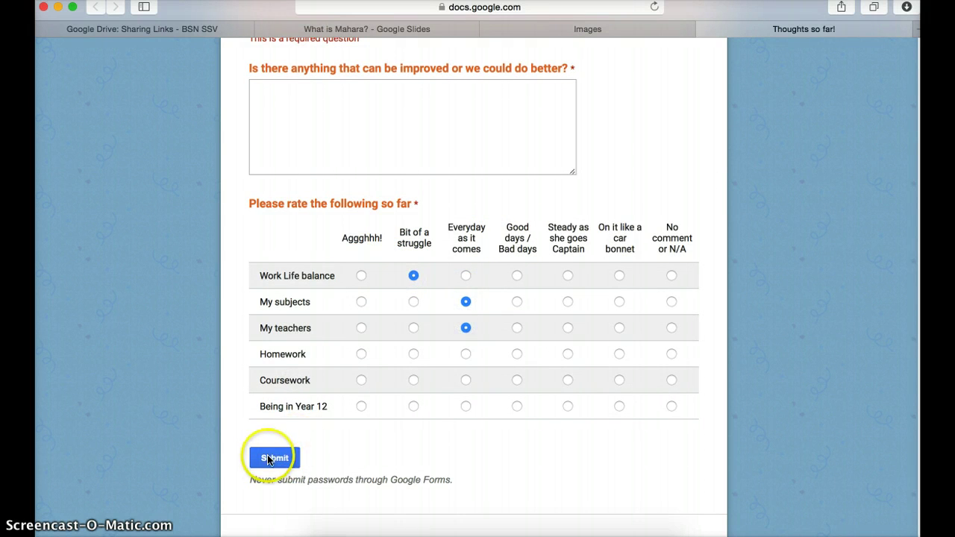
click(665, 354)
scroll(665, 354, down, 2)
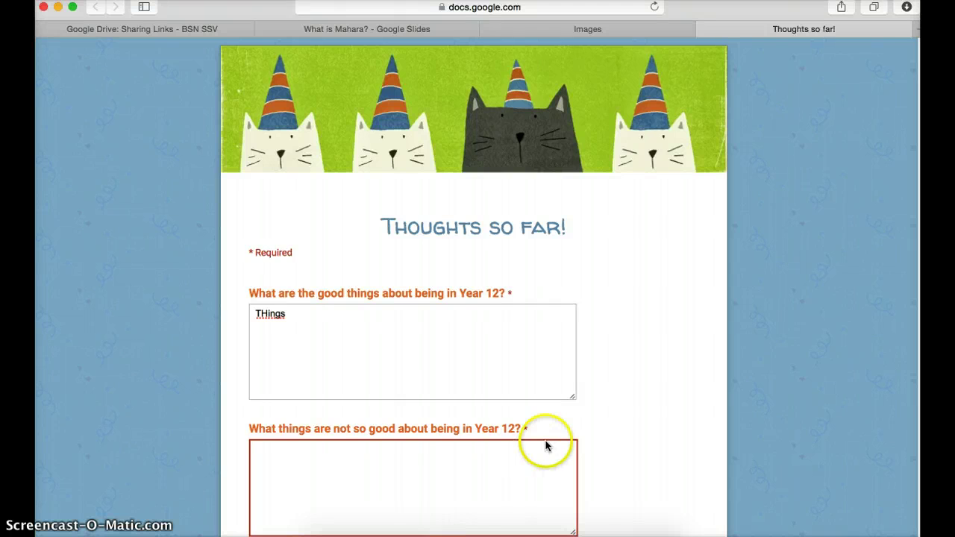
- Switch back to the 'Google Drive: Sharing Links - BSN SSV' tab
click(216, 27)
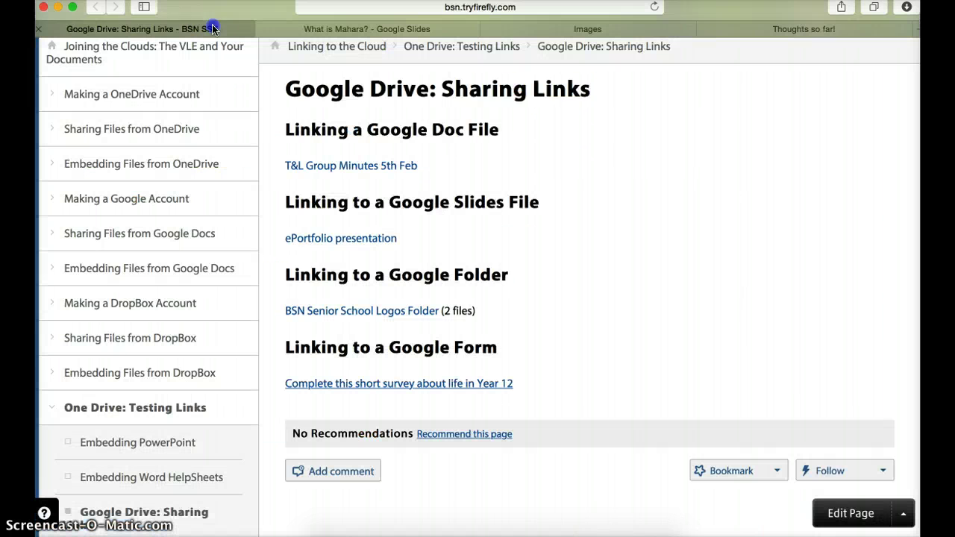